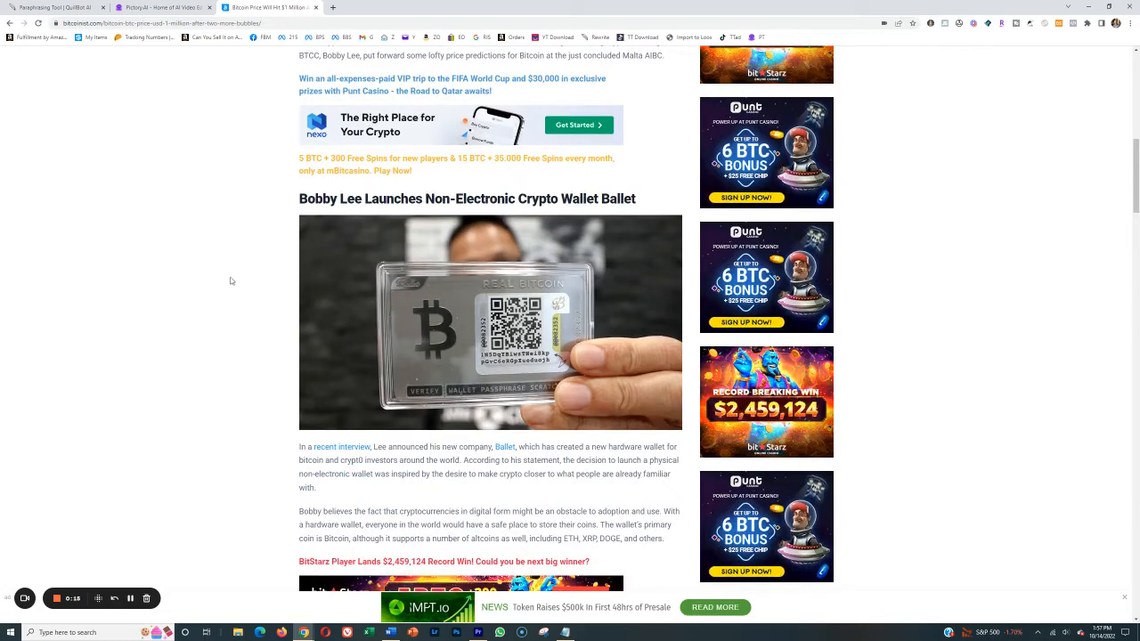
- Copy the article heading "Bobby Lee Launches Non-Electronic Crypto Wallet Ballet" into the QuillBot paraphraser's input
left_click_drag(299, 199, 636, 198)
key("ctrl+c")
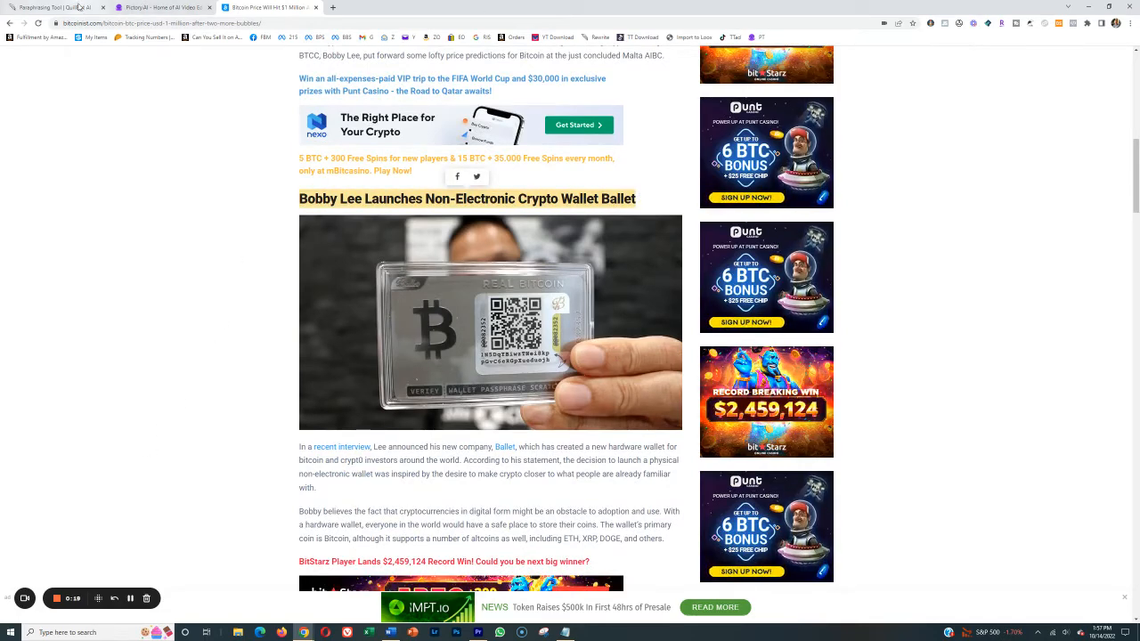
left_click_drag(76, 7, 186, 8)
left_click(373, 160)
key("ctrl+v")
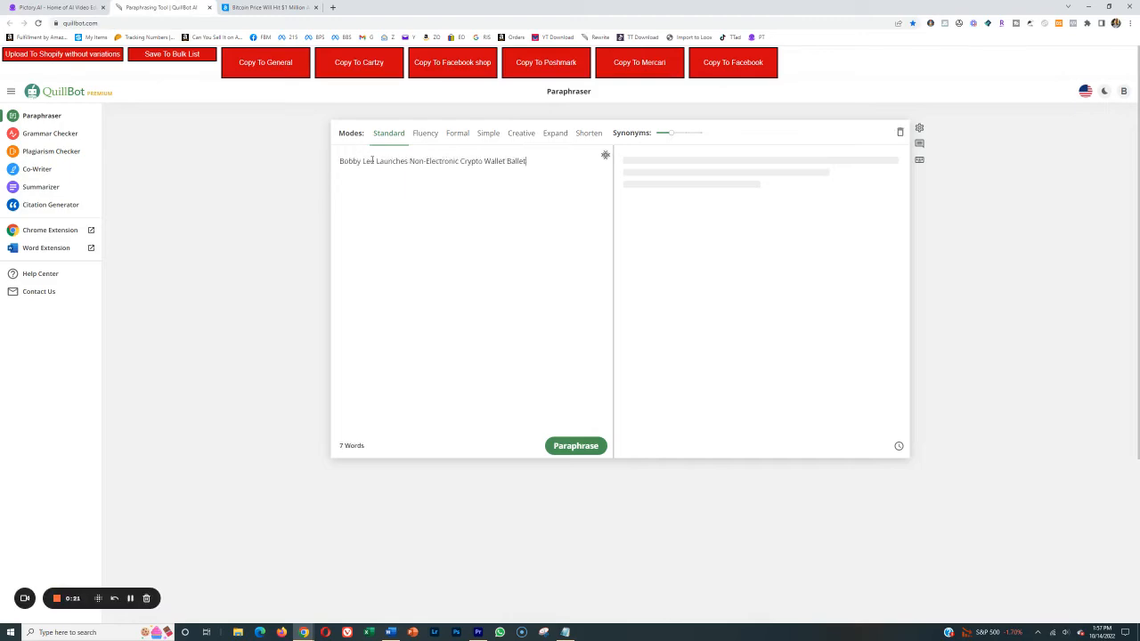
- Copy the two article paragraphs below the wallet photo and add them under the heading in QuillBot
left_click(271, 7)
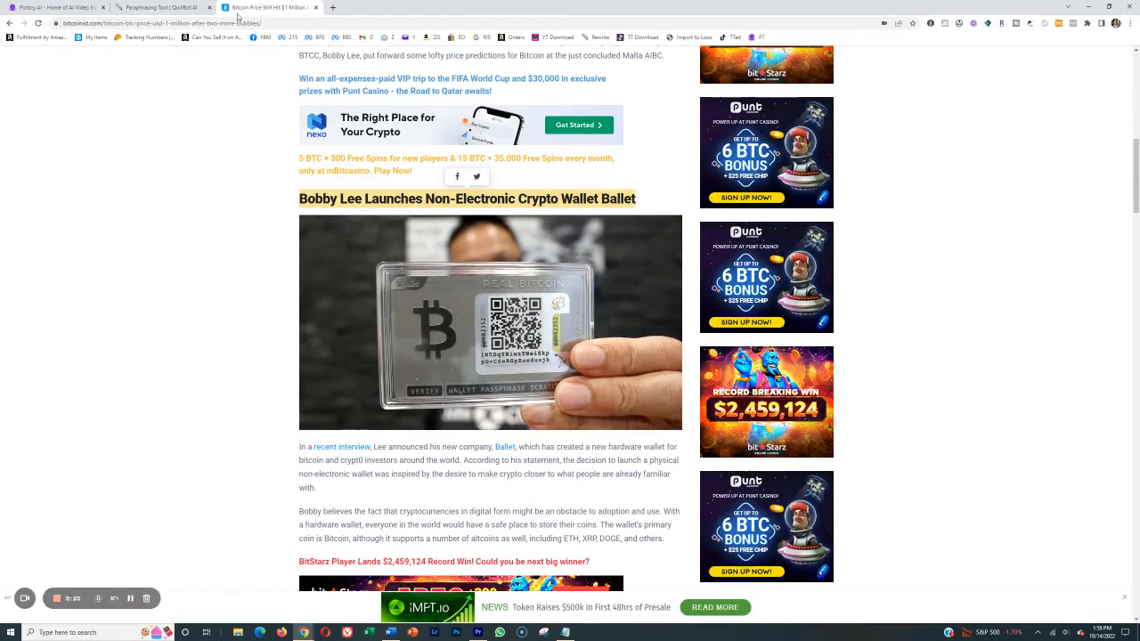
scroll(315, 279, "down", 3)
left_click_drag(300, 271, 665, 362)
left_click(177, 6)
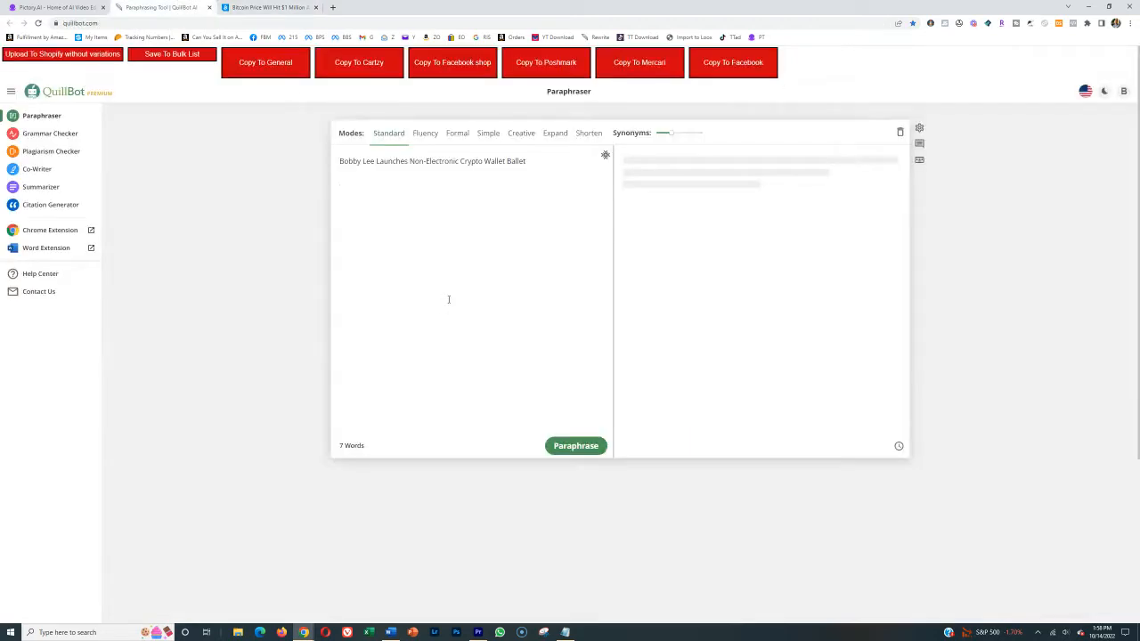
type("In a recent interview, Lee announced his new company, Ballet, which has created a new hardware wallet for bitcoin and crypto investors around the world. According to his statement, the decision to launch a physical non-electronic wallet was inspired by the desire to make crypto closer to what people are already familiar with.   Bobby believes the fact that cryptocurrencies in digital form might be an obstacle to adoption and use. With a hardware wallet, everyone in the world would have a safe place to store their coins. The wallet's primary coin is Bitcoin, although it supports a number of altcoins as well, including ETH, XRP, DOGE, and others.")
- Add the article's paragraph on the wallet's smell and the "Lee is Optimistic About the Future of Bitcoin Price" section to the QuillBot input
left_click(268, 7)
scroll(297, 143, "down", 4)
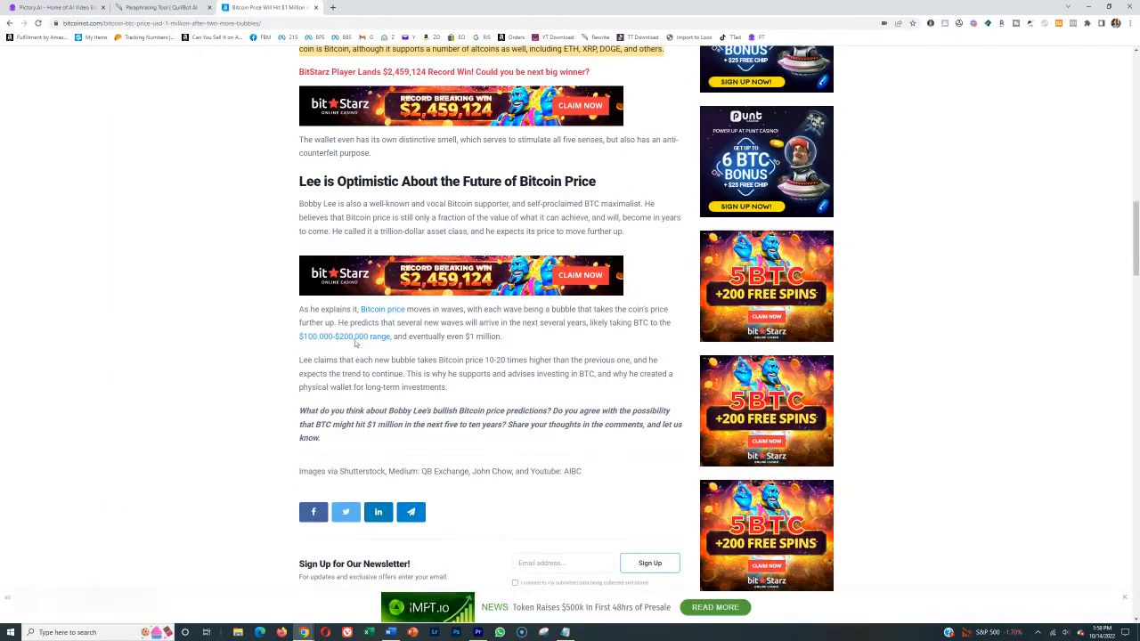
left_click_drag(297, 142, 634, 234)
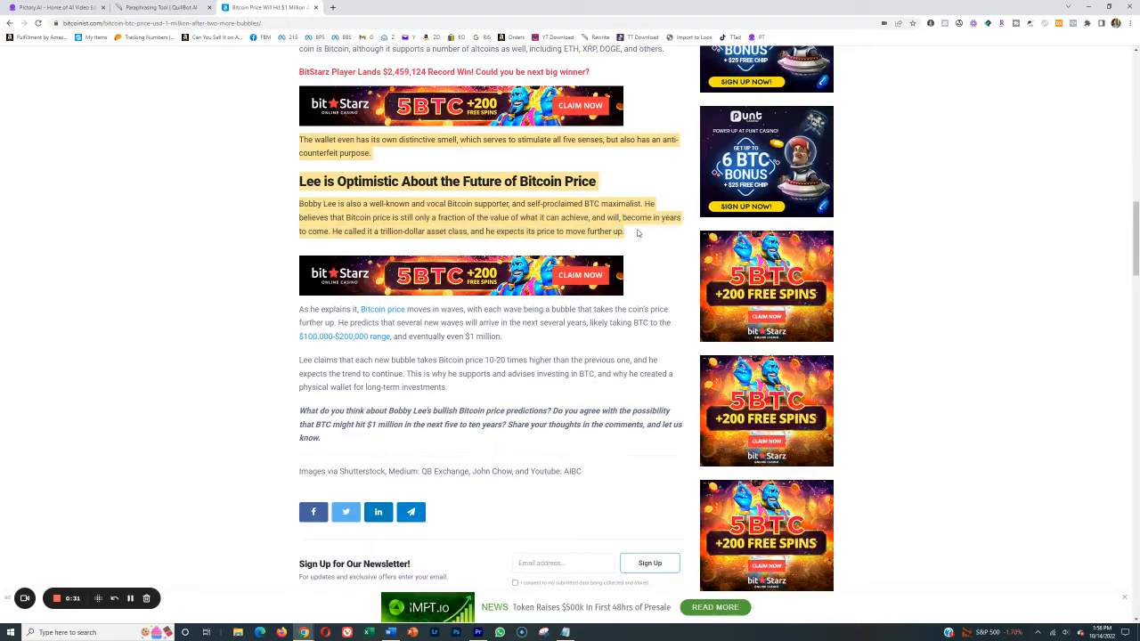
key("ctrl+c")
key("ctrl+shift+Tab")
key("ctrl+v")
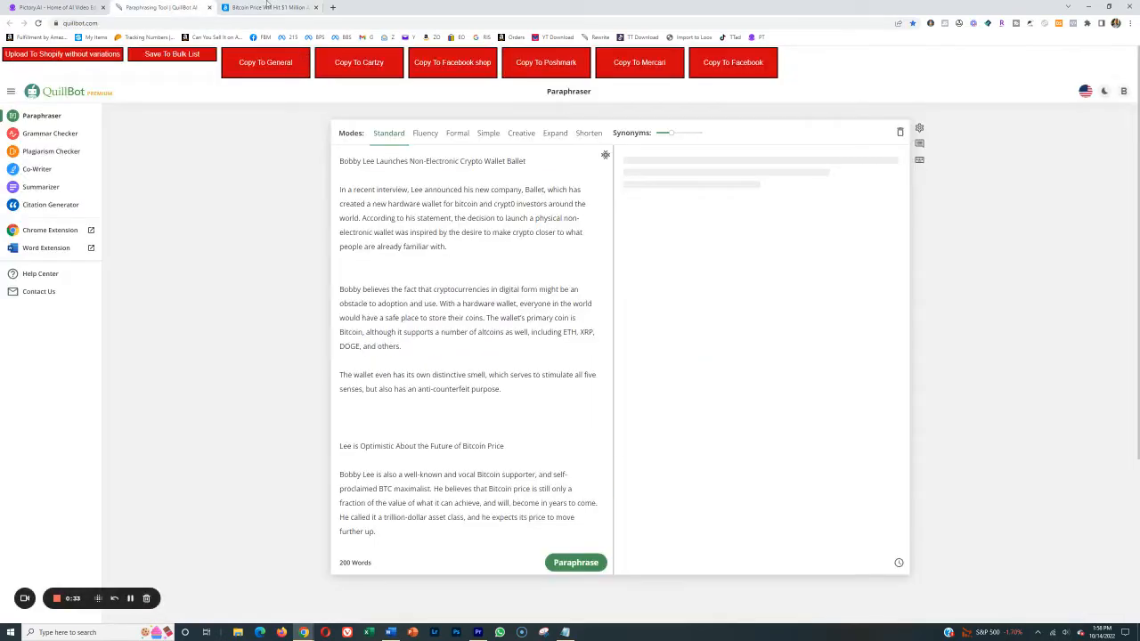
- Copy the article's remaining text, from "As he explains it" through the closing question, to the end of the QuillBot input
key("ctrl+Tab")
left_click_drag(299, 308, 380, 440)
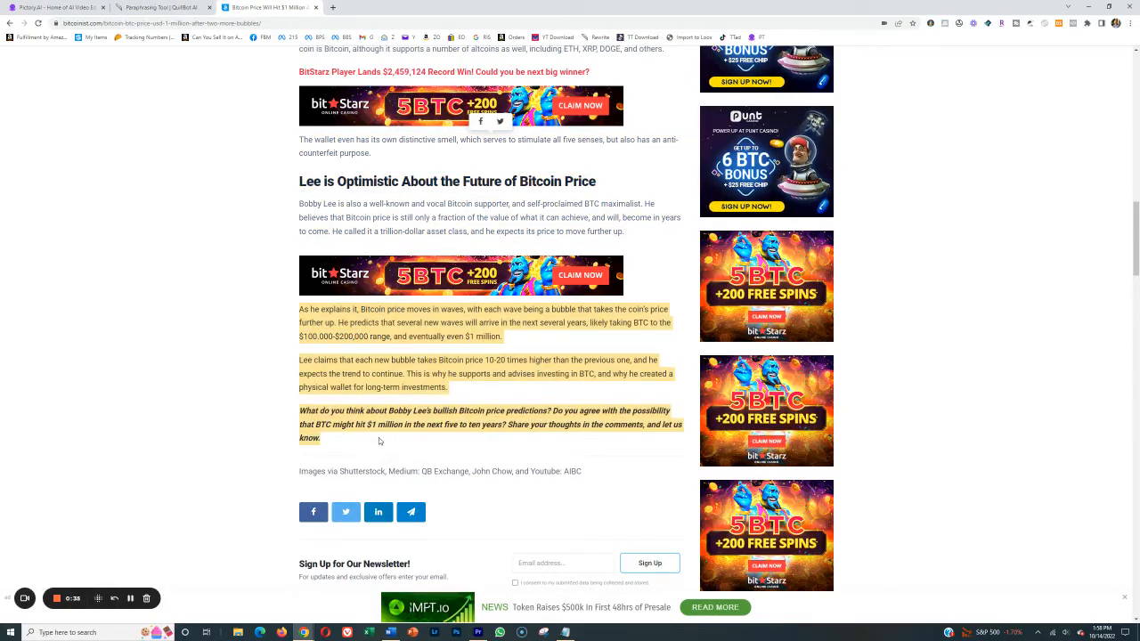
key("ctrl+c")
left_click(149, 5)
key("Return")
key("Return")
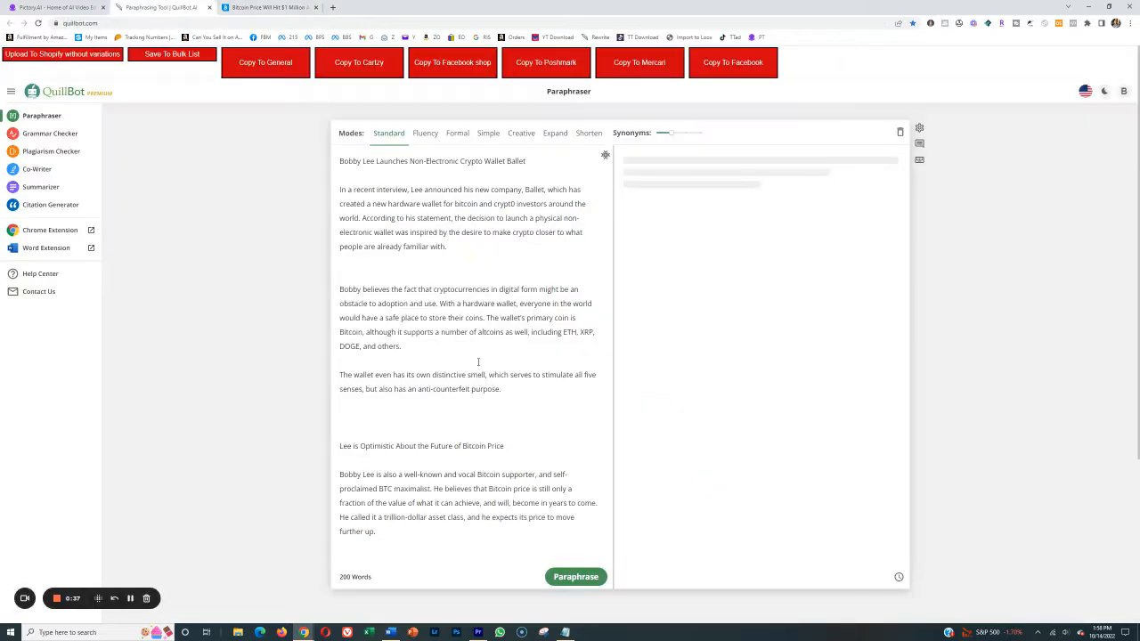
key("ctrl+v")
- Remove the surplus blank lines between the pasted paragraphs and paraphrase the text in Standard mode
left_click(453, 274)
key("BackSpace")
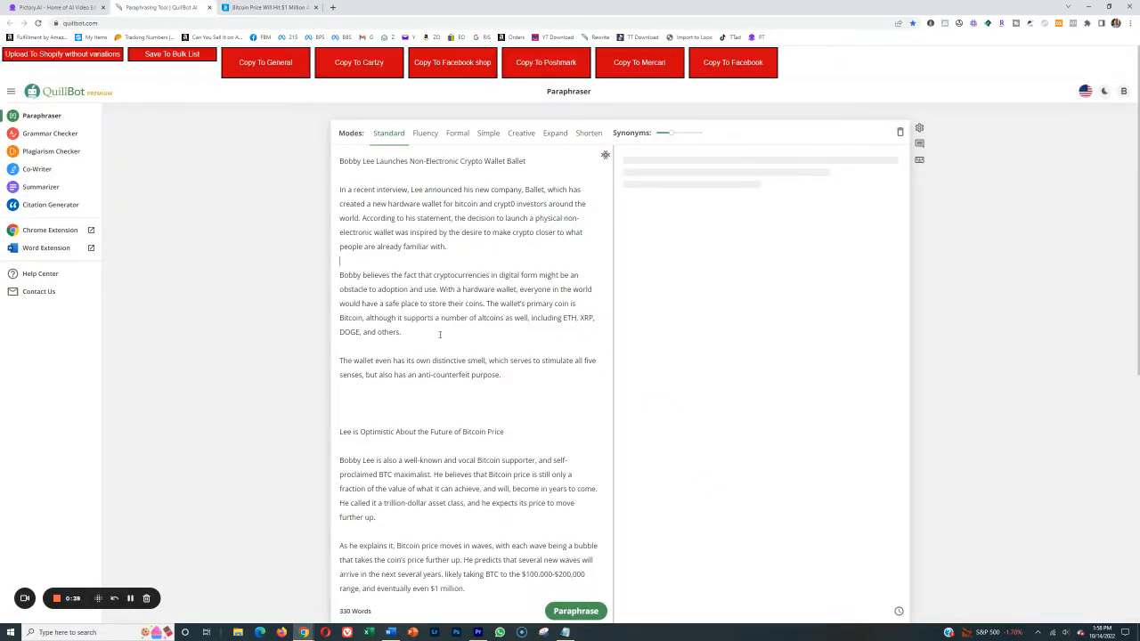
left_click(408, 408)
key("BackSpace")
key("BackSpace")
scroll(407, 432, "down", 5)
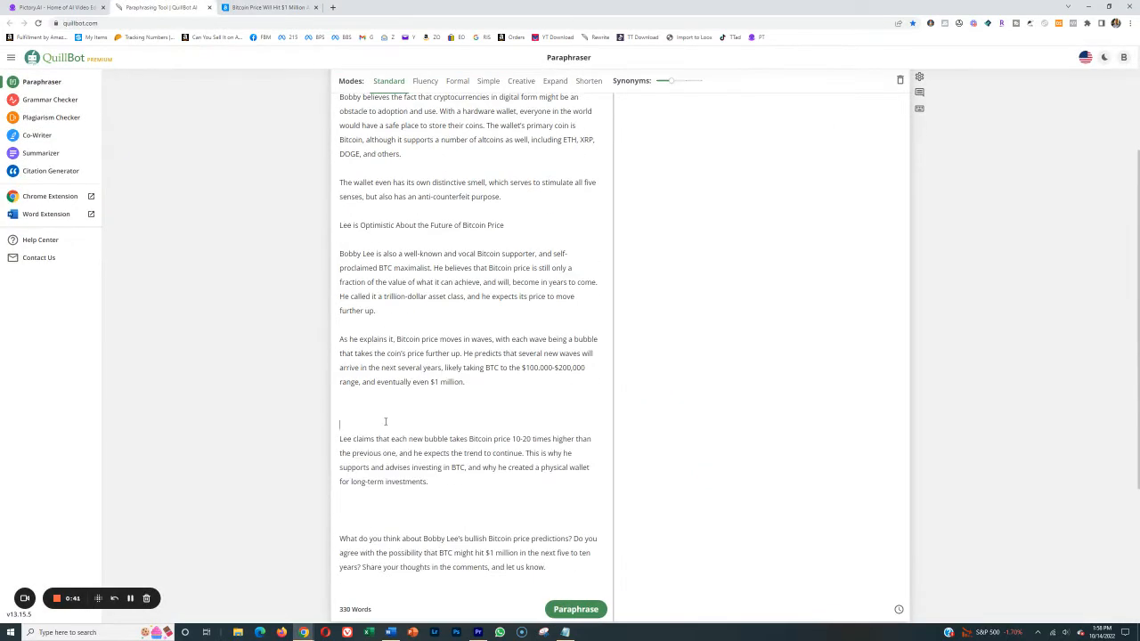
left_click(577, 553)
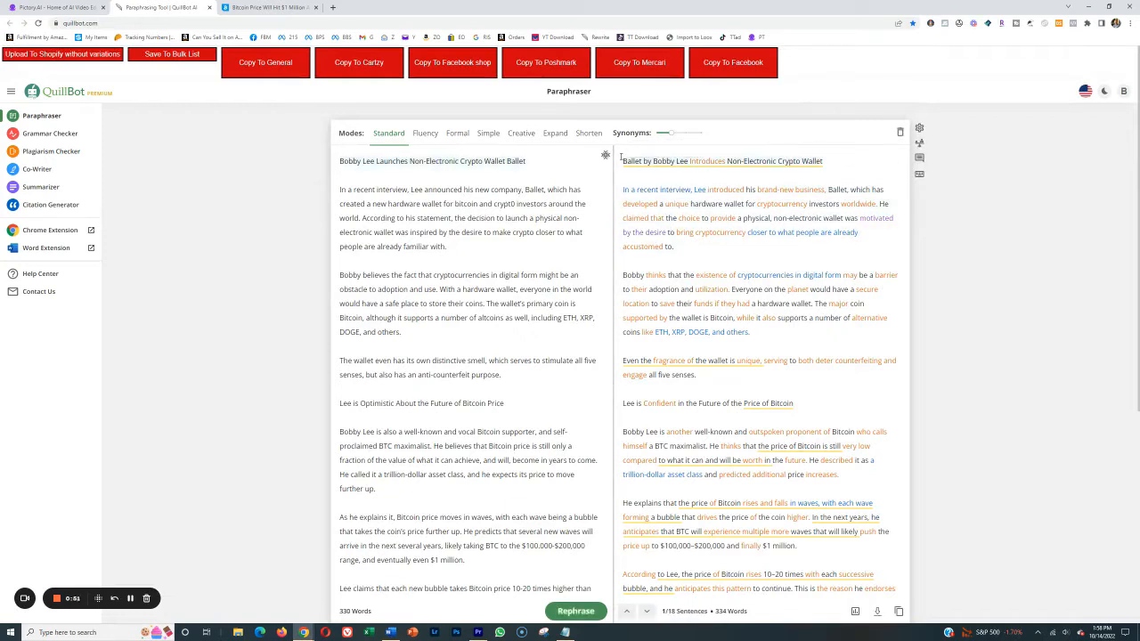
- Copy the complete paraphrased article from QuillBot into the open Word document
left_click_drag(621, 157, 844, 565)
key("ctrl+c")
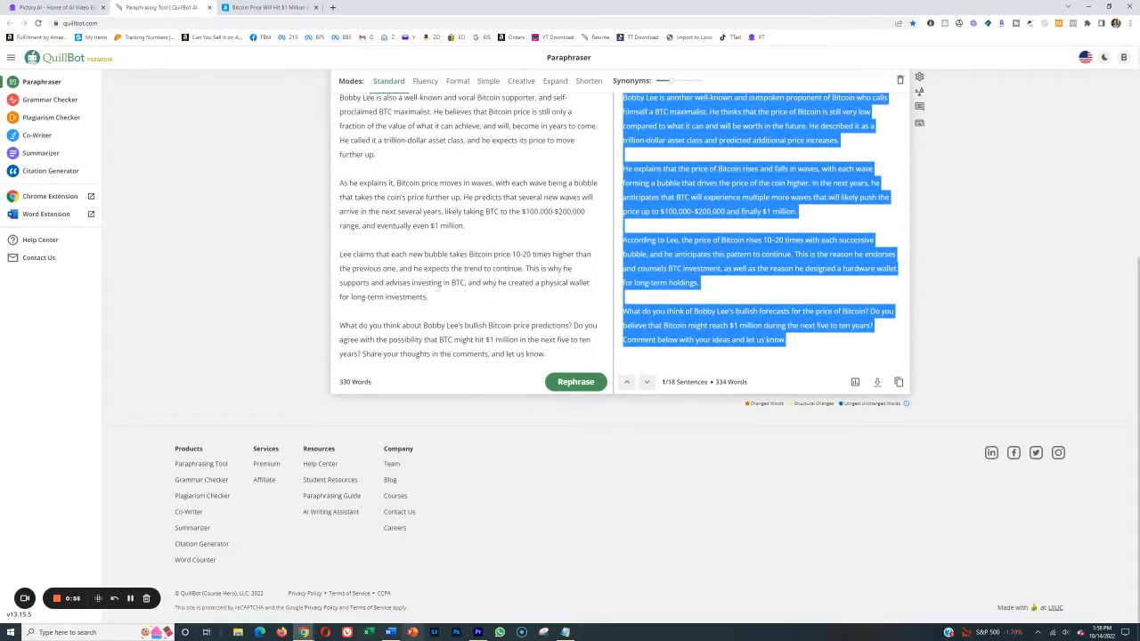
left_click(390, 632)
key("ctrl+v")
scroll(523, 362, "down", 5)
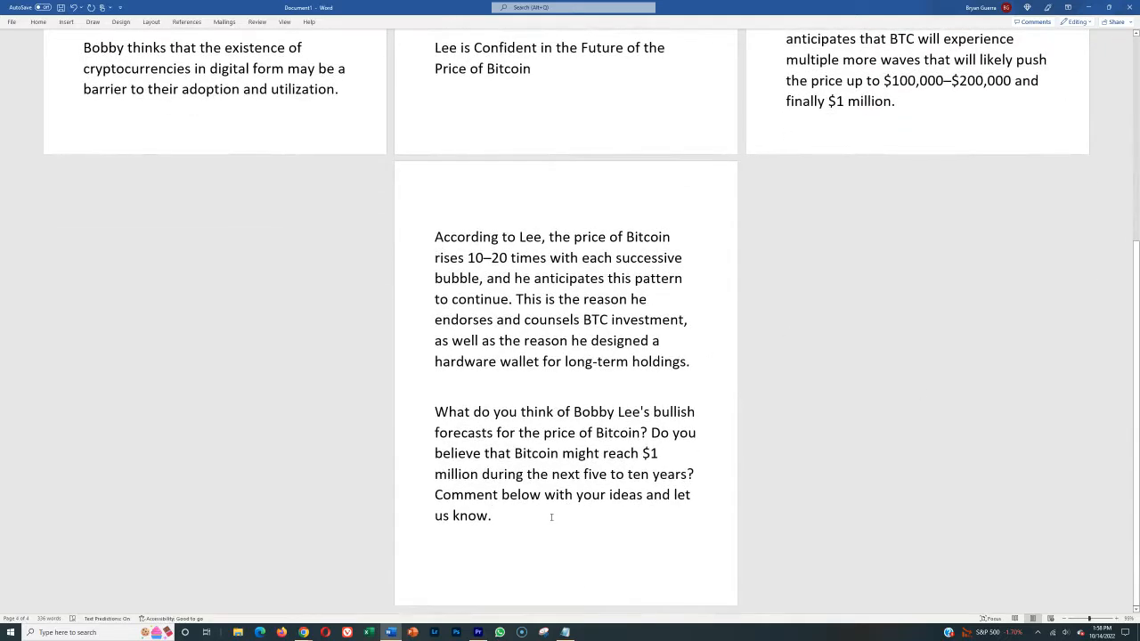
- Select the entire article text across all four pages of the Word document at 60% zoom
left_click_drag(1089, 619, 1084, 619)
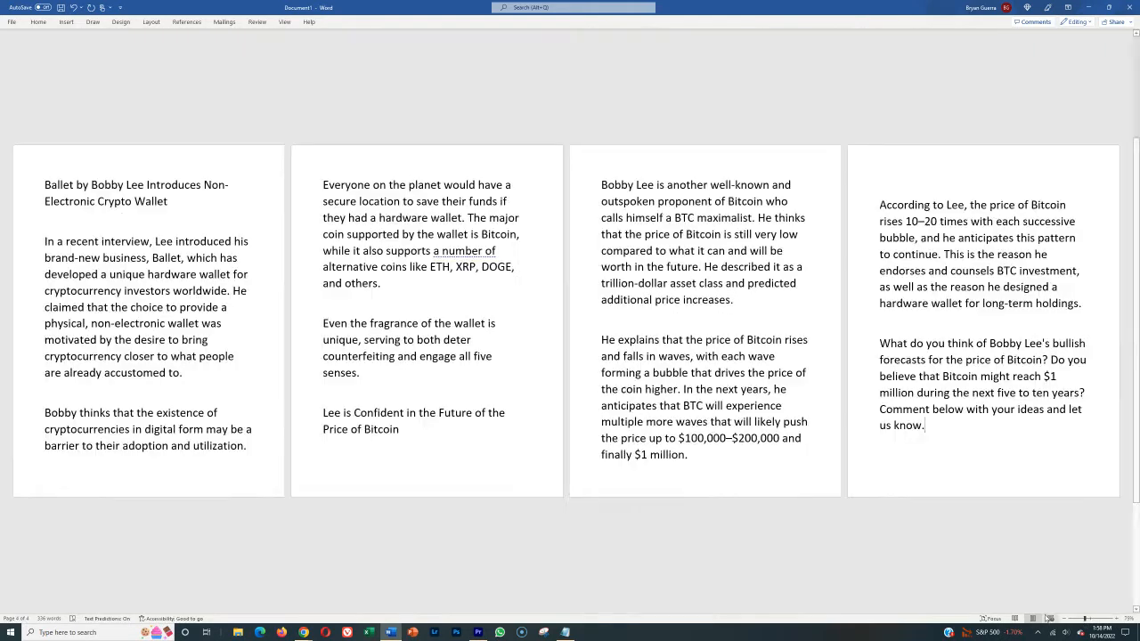
left_click(1065, 619)
left_click(1065, 619)
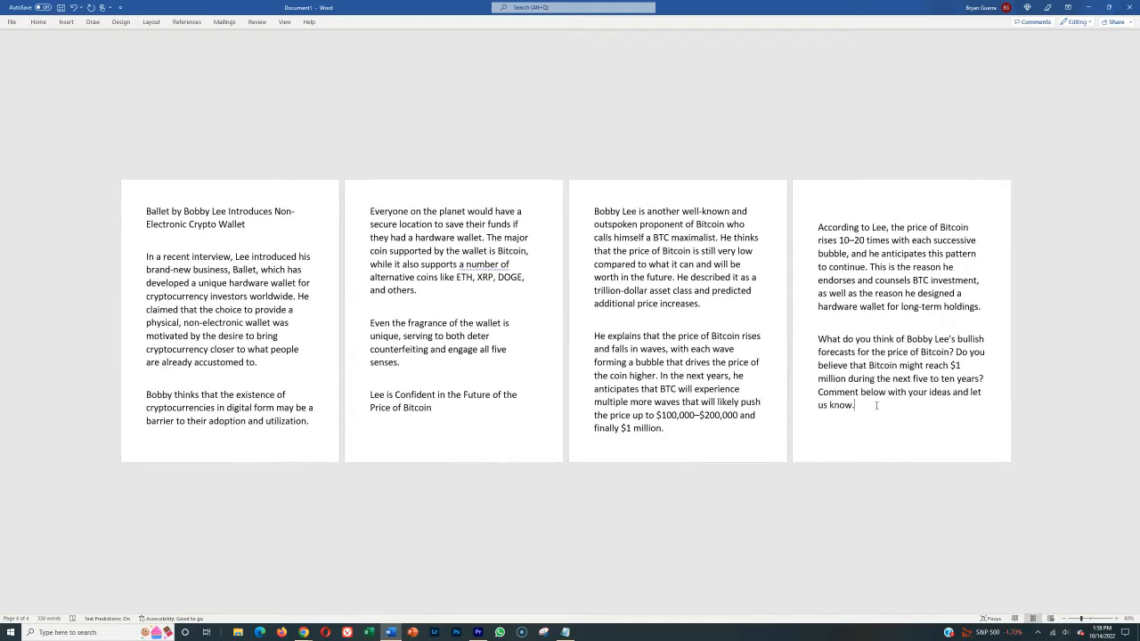
left_click_drag(808, 433, 119, 208)
- Start a new screen recording in Screencast-O-Matic over the Word document, keeping the 1112 x 356 frame
left_click(521, 633)
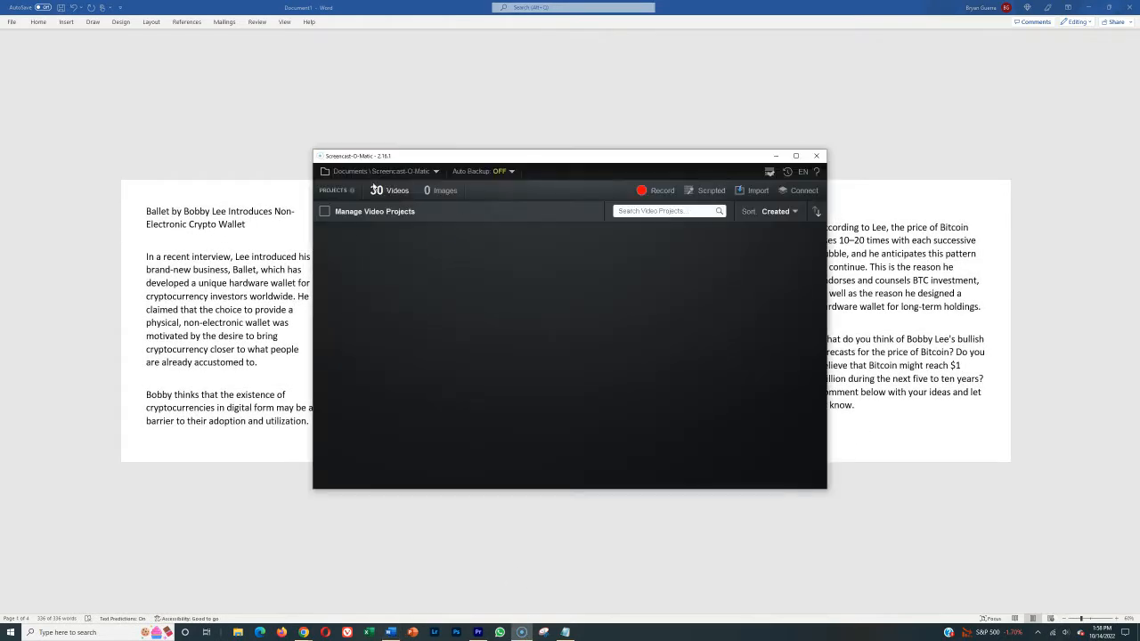
left_click(657, 191)
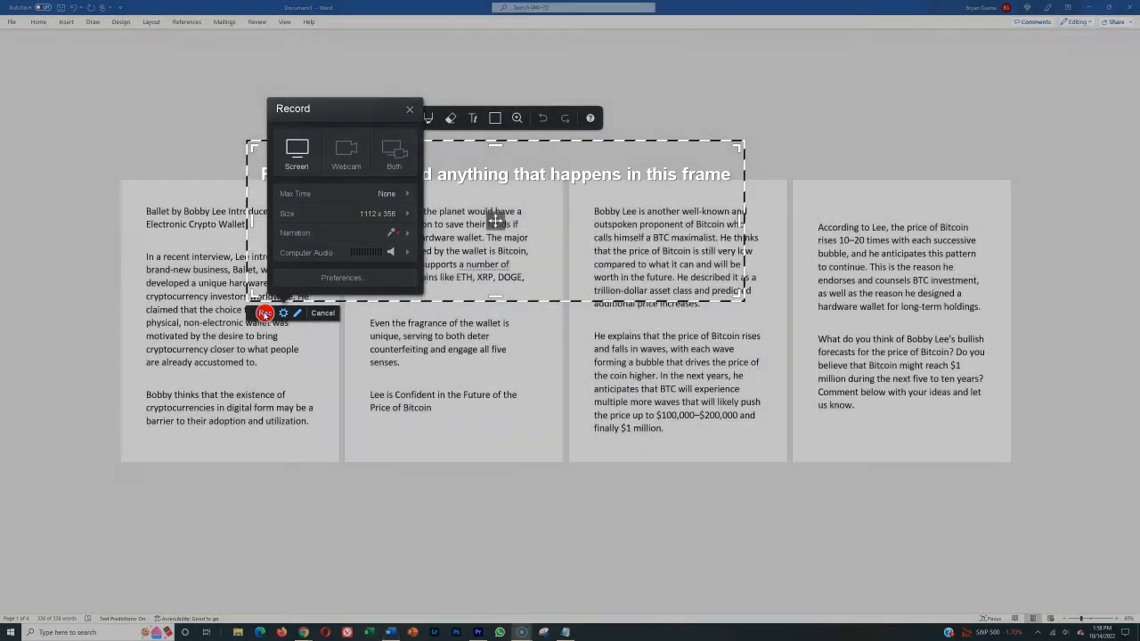
left_click(266, 312)
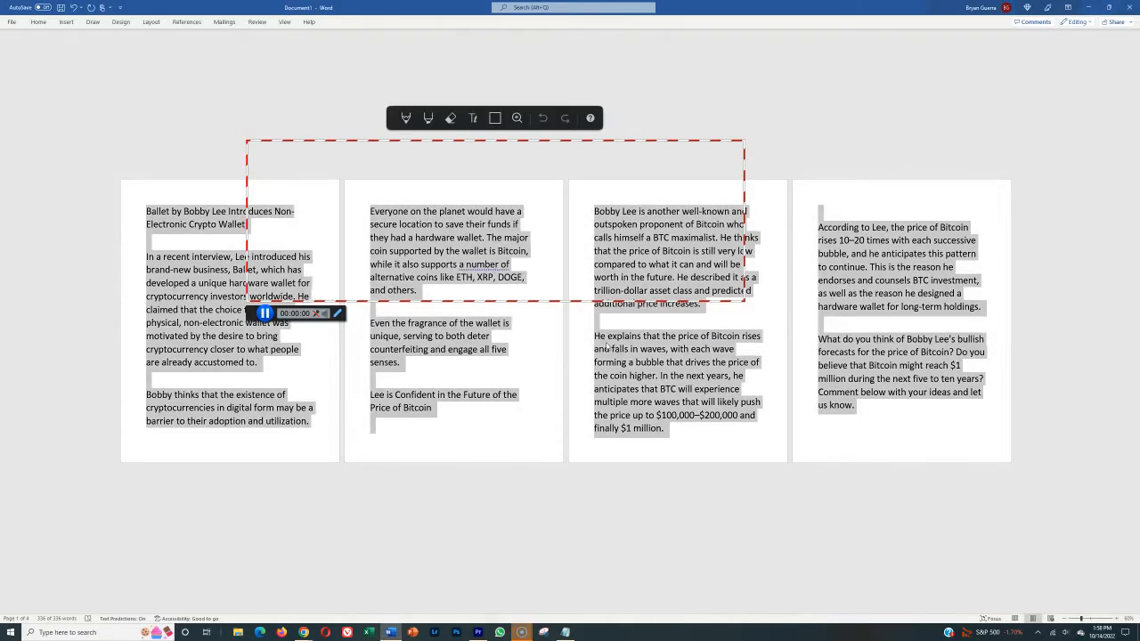
- Have Word read the selected article aloud from the title to its last sentence while the recording runs
right_click(182, 212)
left_click(218, 352)
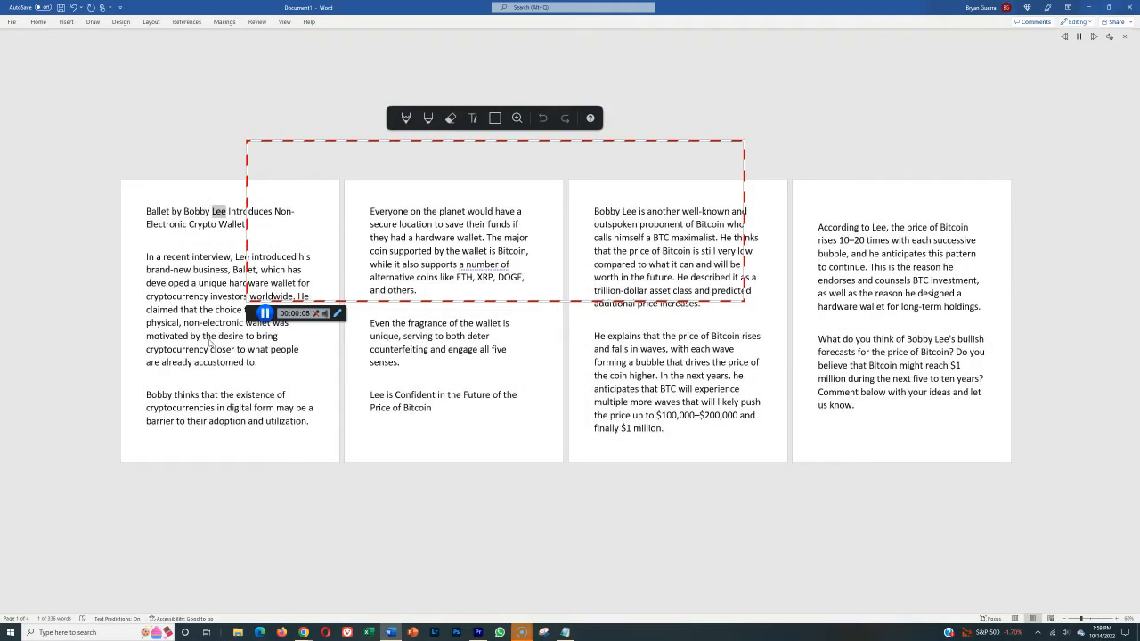
key("XF86AudioMute")
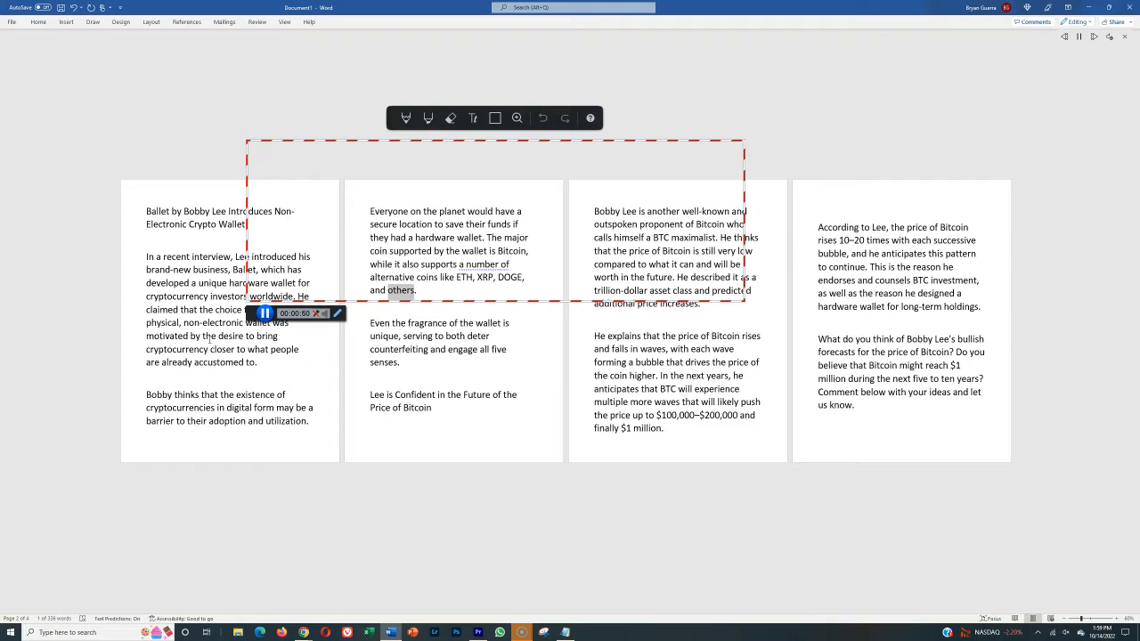
key("XF86AudioLowerVolume")
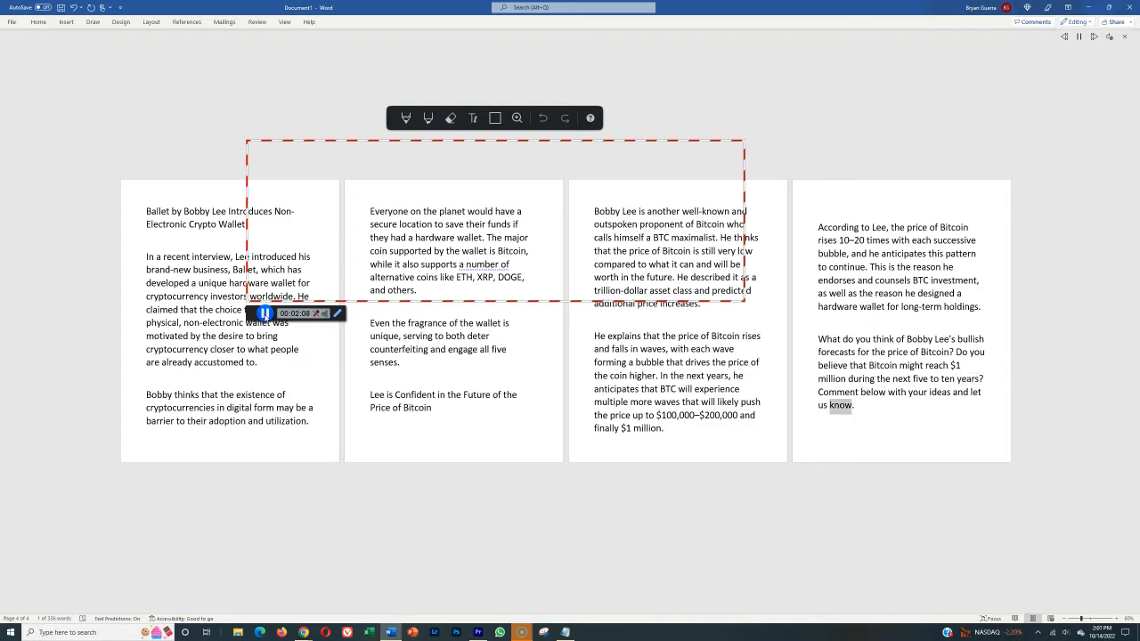
- Stop the screen recording, finish it and open its save and upload options
left_click(264, 313)
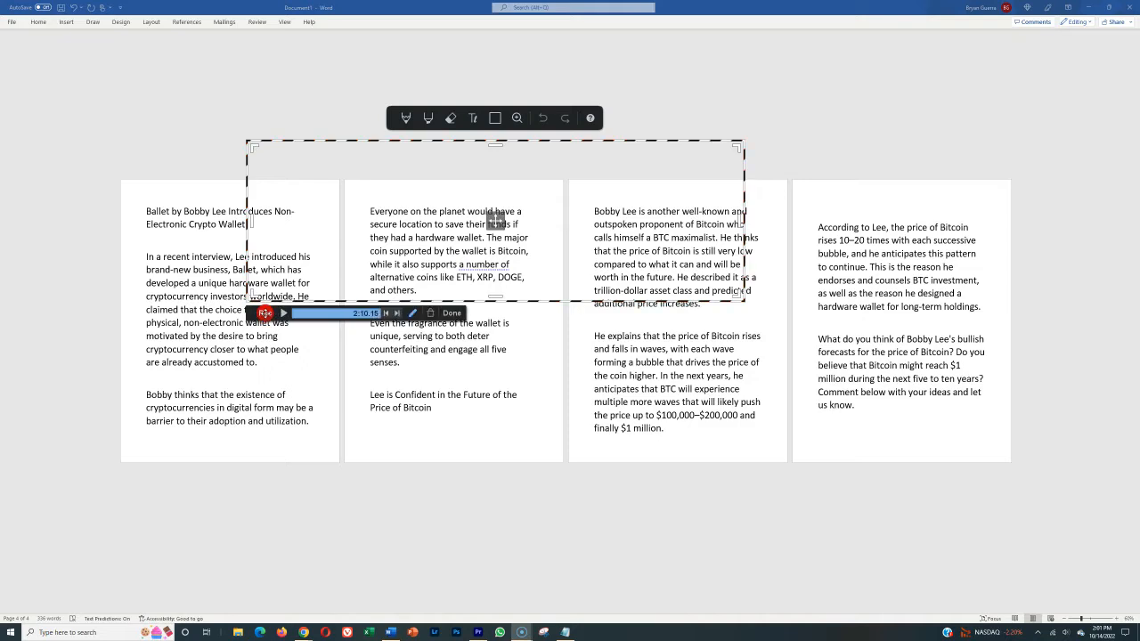
left_click(449, 313)
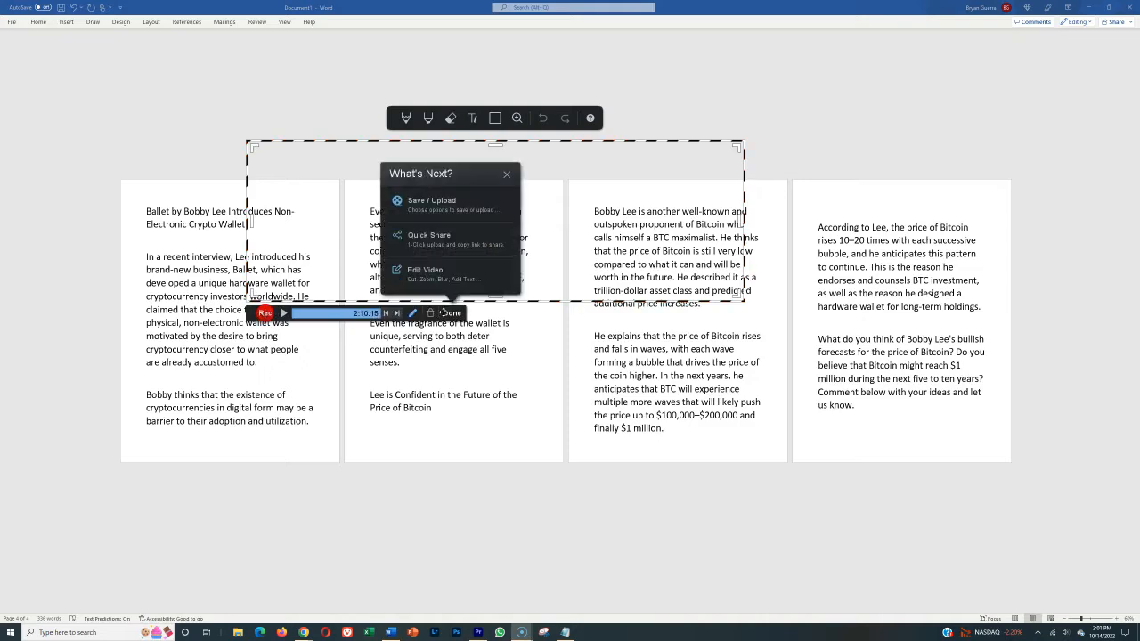
left_click(439, 203)
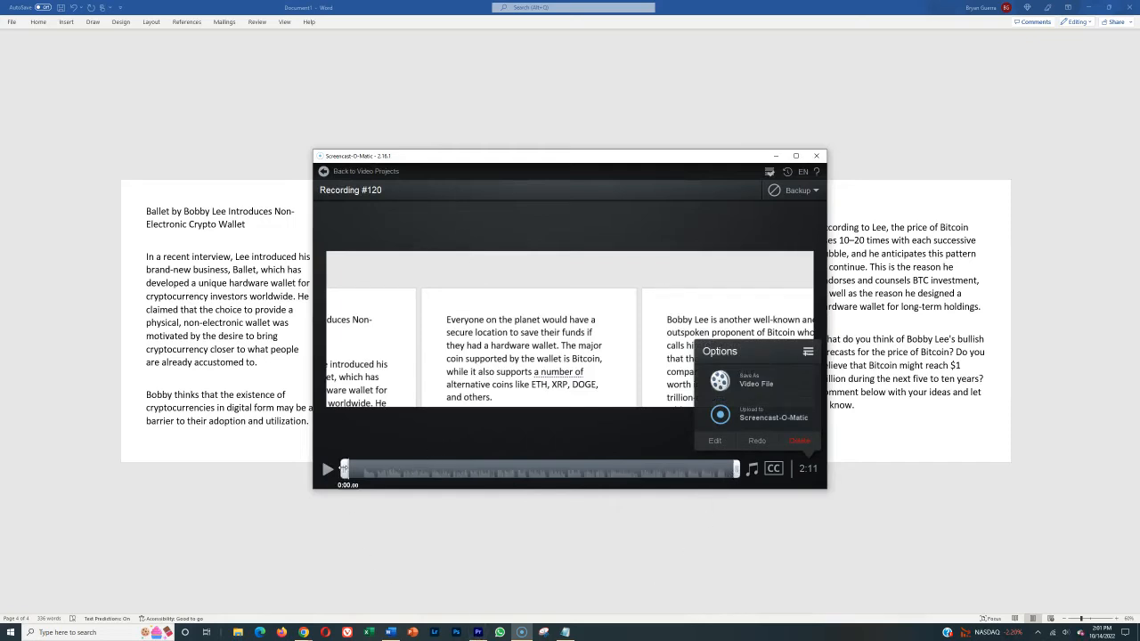
- Trim about 5 seconds off the recording's start and 2 seconds off its end, and publish it as an MP4 video file to Documents
left_click_drag(344, 469, 357, 470)
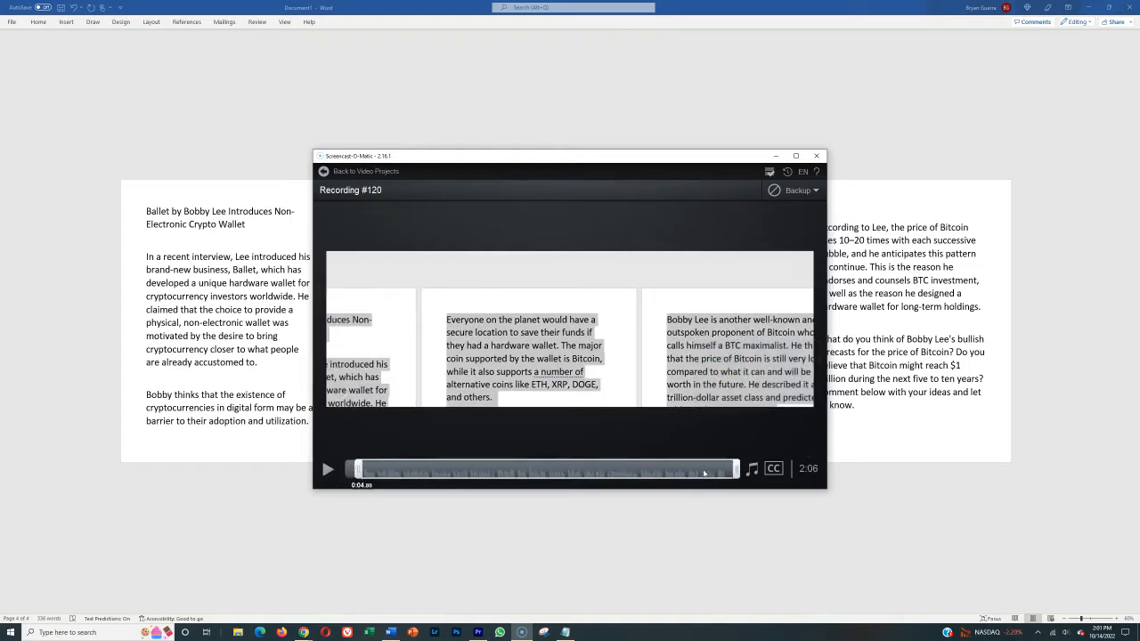
left_click_drag(738, 471, 731, 470)
mouse_move(647, 430)
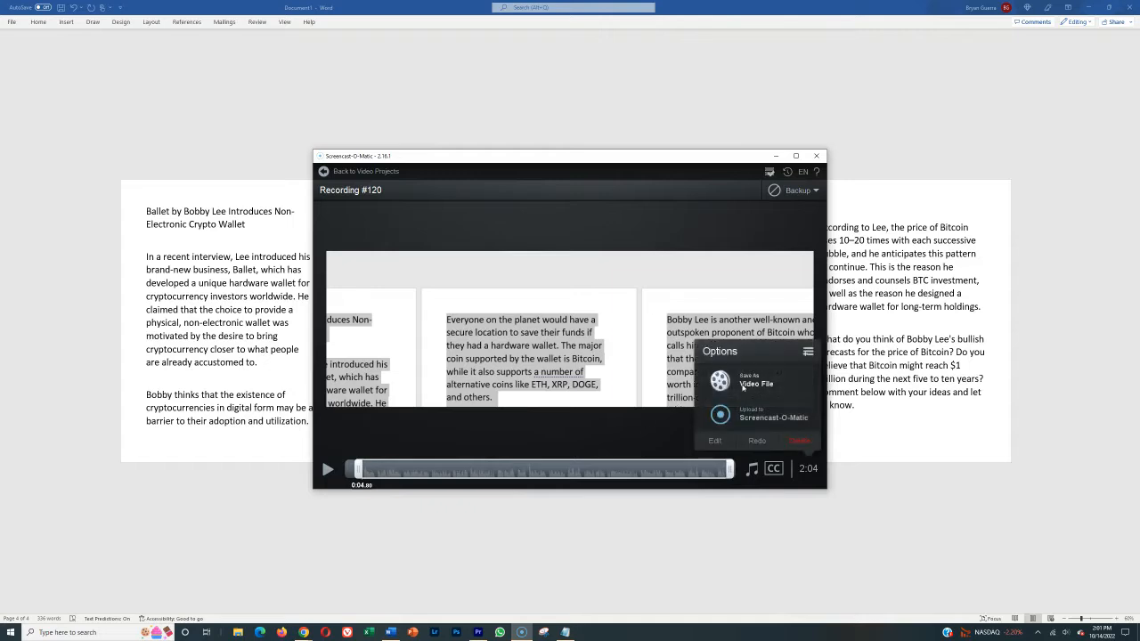
left_click(743, 385)
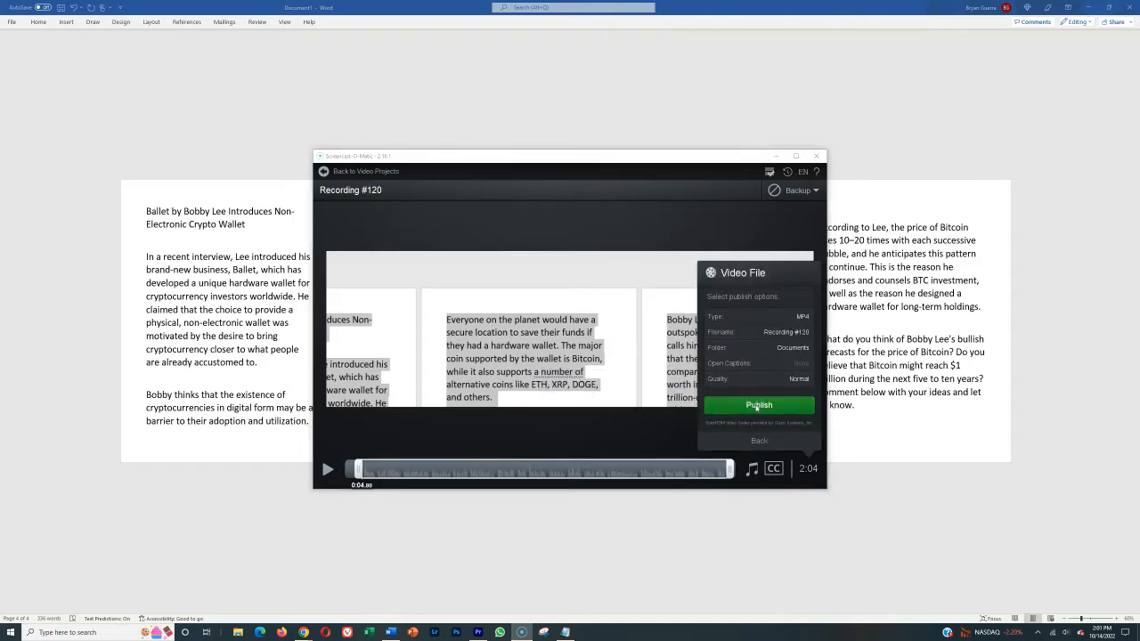
left_click(755, 405)
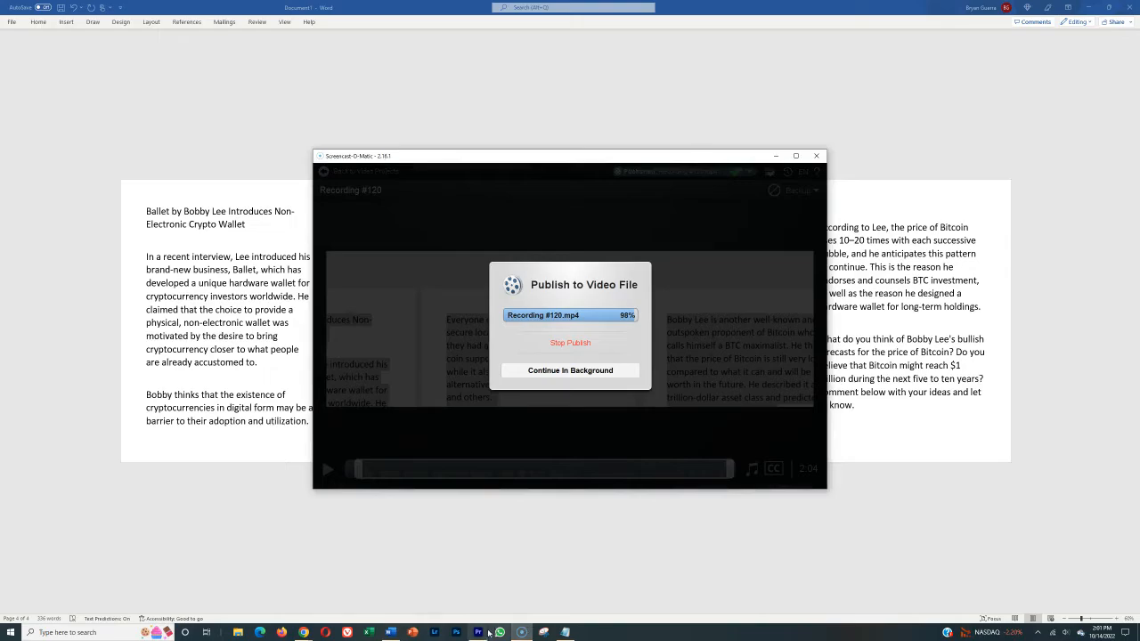
- Switch to Premiere Pro, import Recording #120 from Documents and place it in a new sequence
left_click(478, 632)
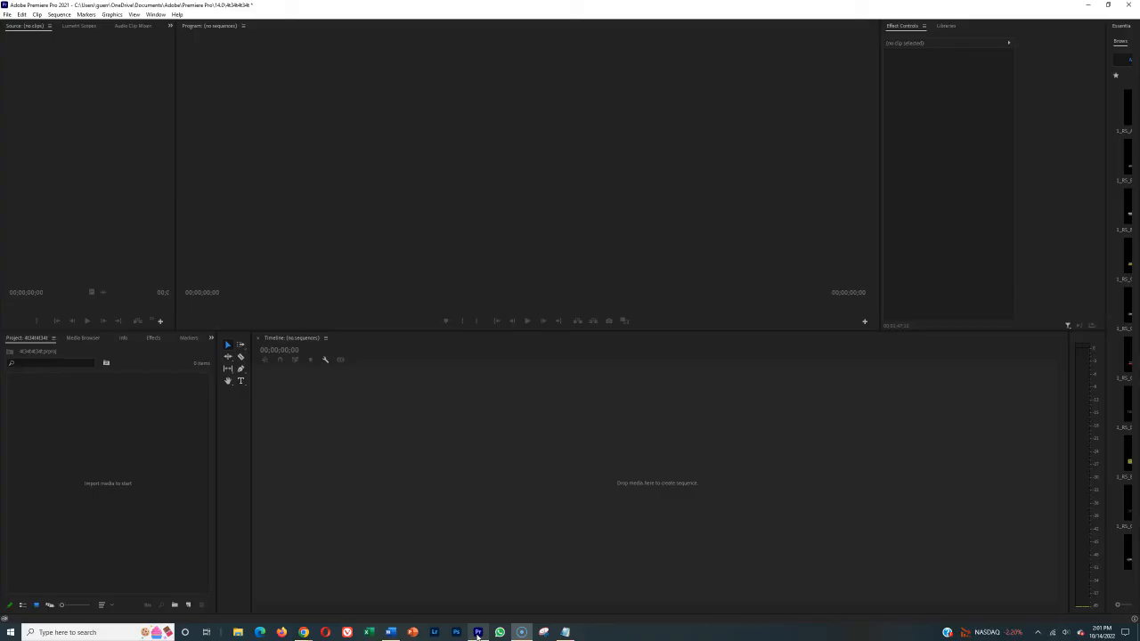
double_click(94, 461)
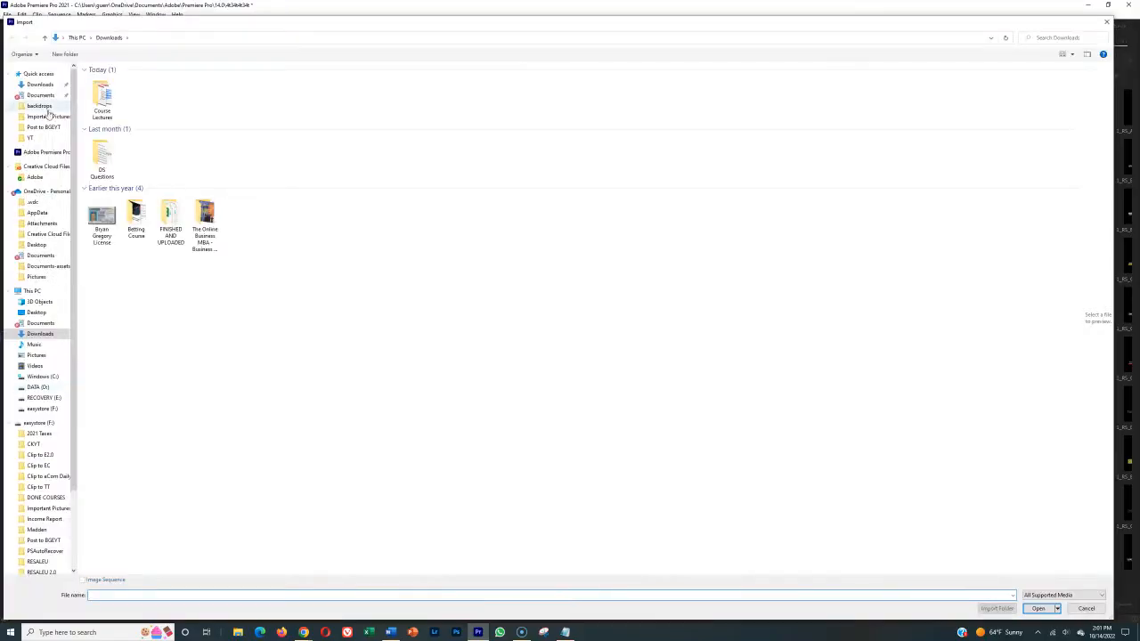
left_click(43, 95)
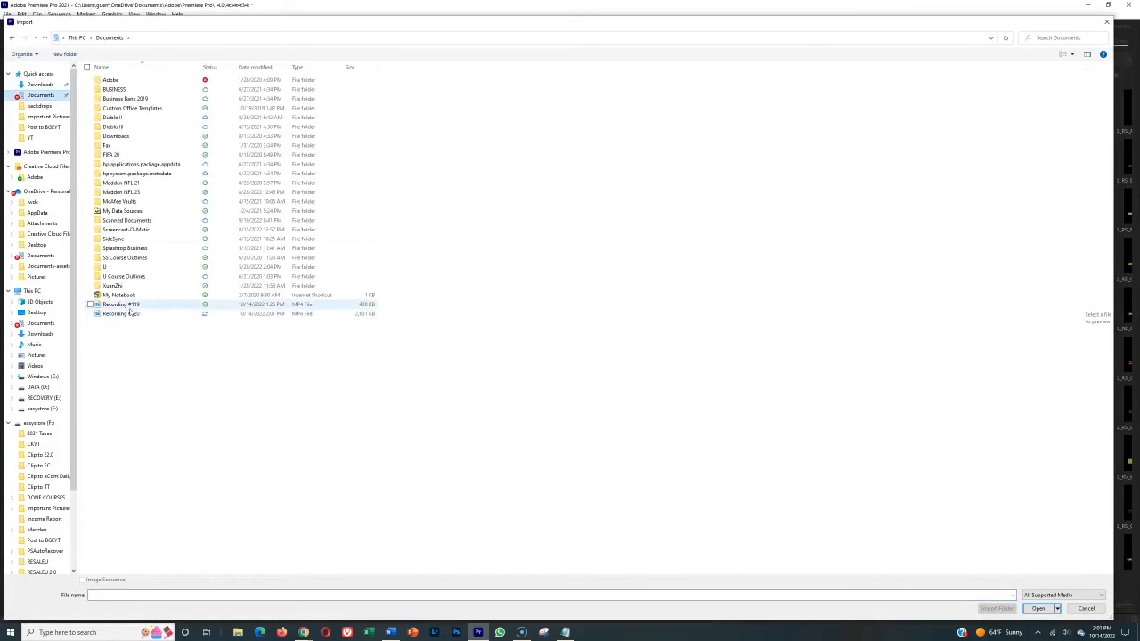
double_click(130, 312)
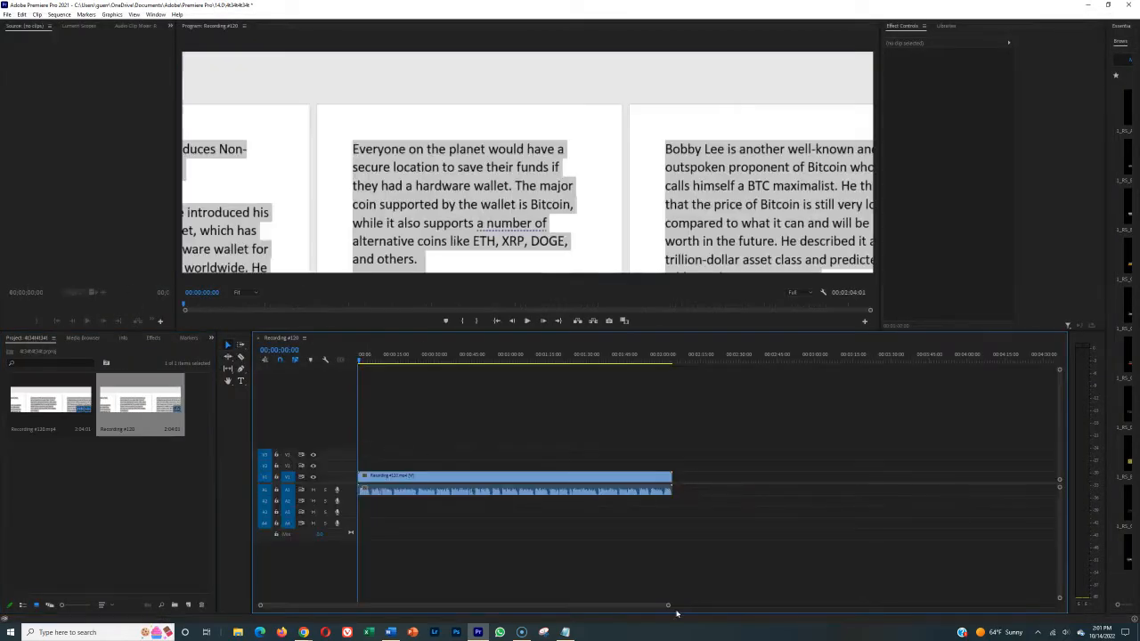
- Cut the clip just before the first spoken word and ripple delete the roughly 0.9 seconds of silence at its start
left_click_drag(668, 606, 296, 607)
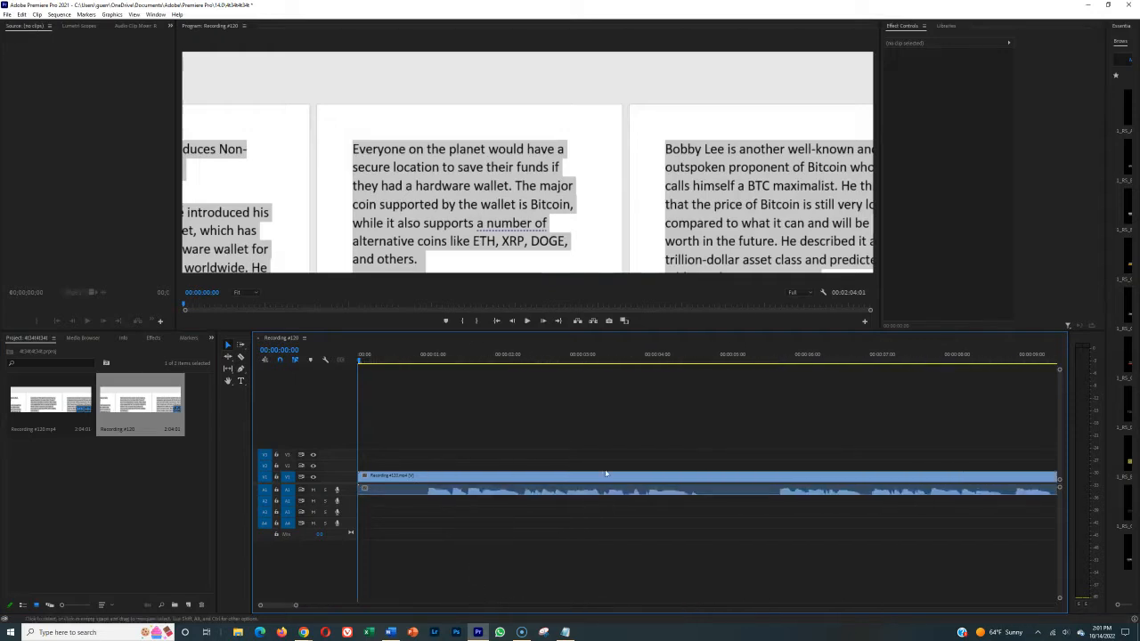
left_click(241, 355)
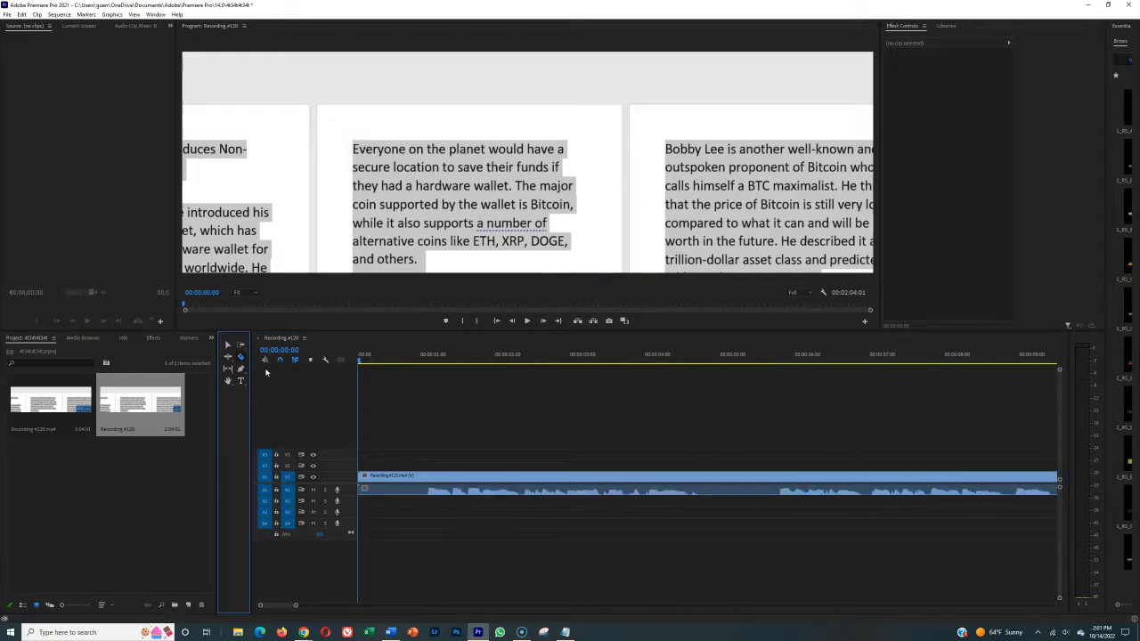
left_click(428, 477)
right_click(416, 477)
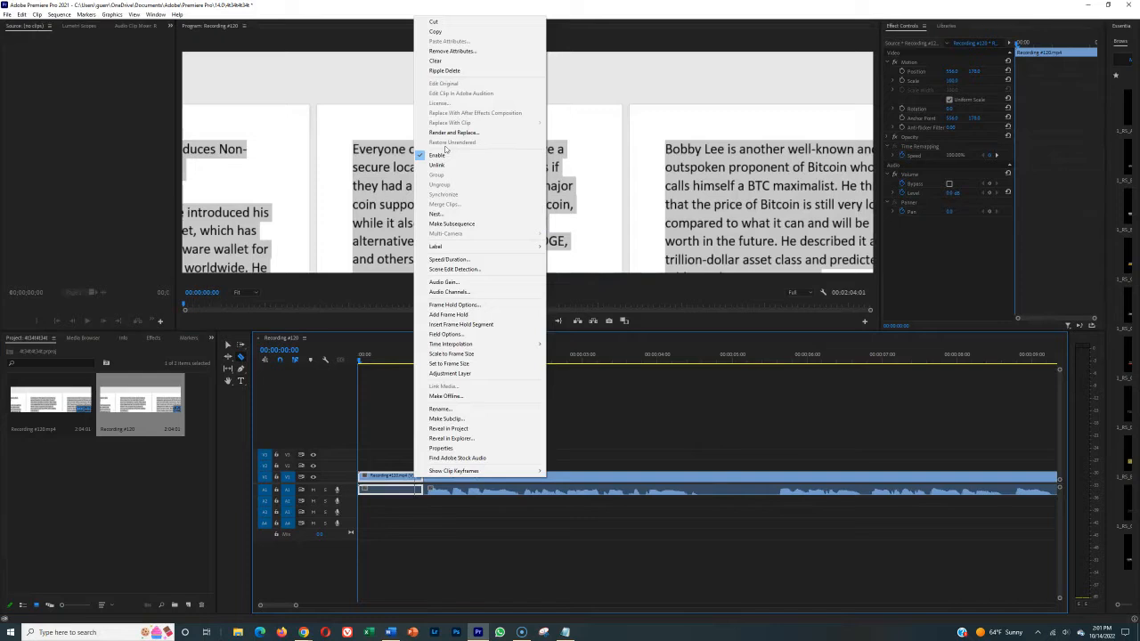
left_click(463, 77)
- Cut the clip just after its last spoken word and ripple delete the roughly 0.7 seconds of silence at its end
key("End")
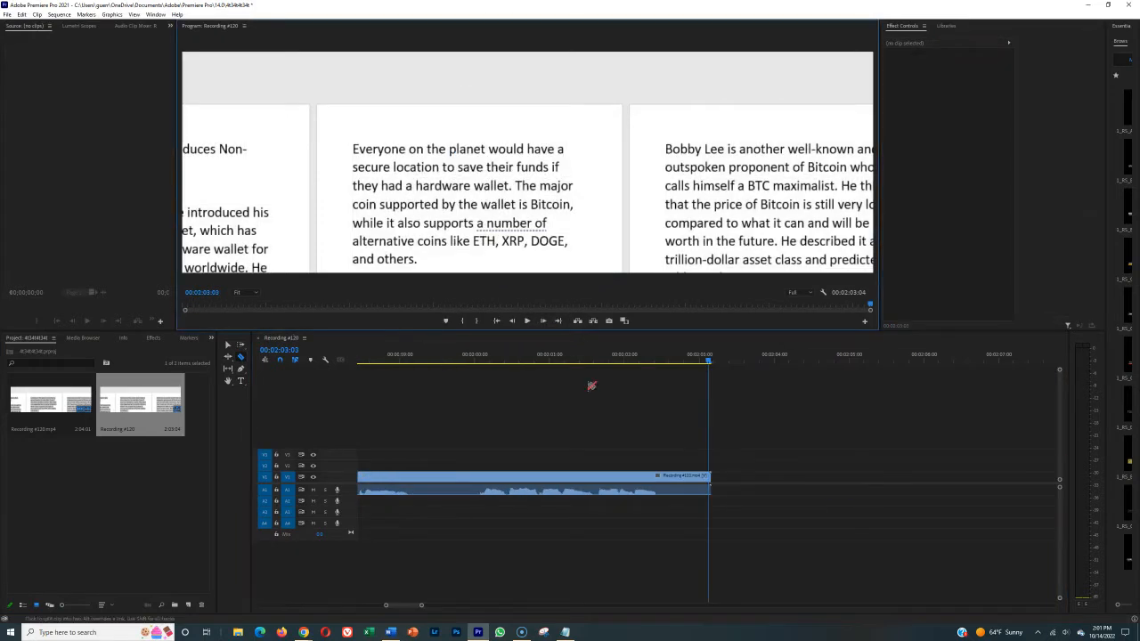
left_click(662, 477)
right_click(664, 476)
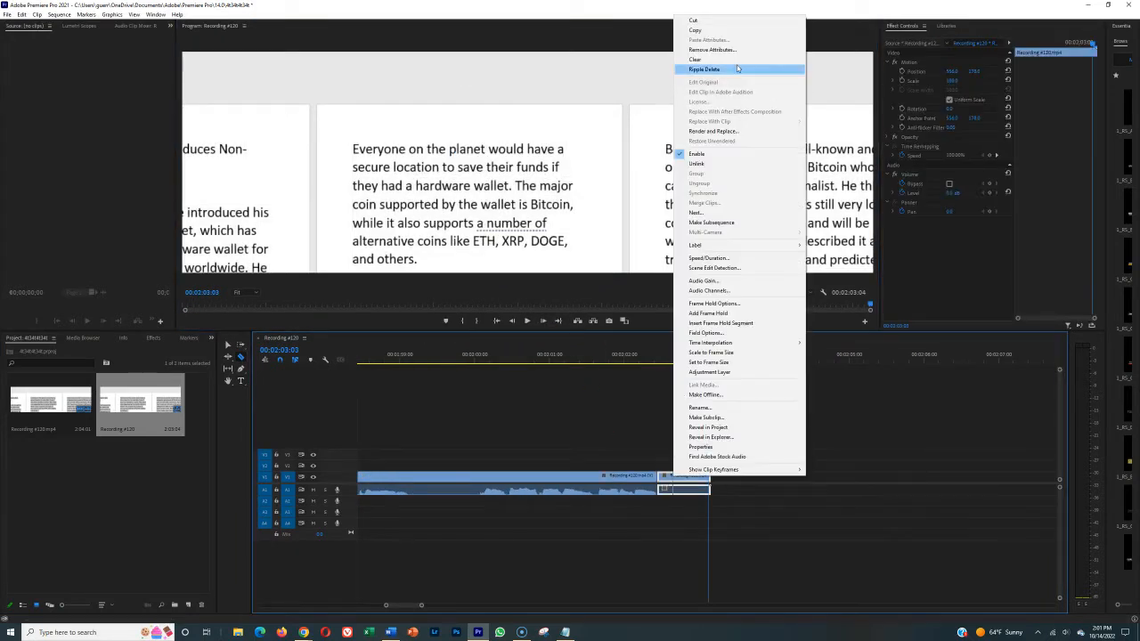
left_click(731, 74)
- Export the entire sequence as an MP3 audio file named "Voiceover bitcoin" in the Downloads folder
left_click(7, 14)
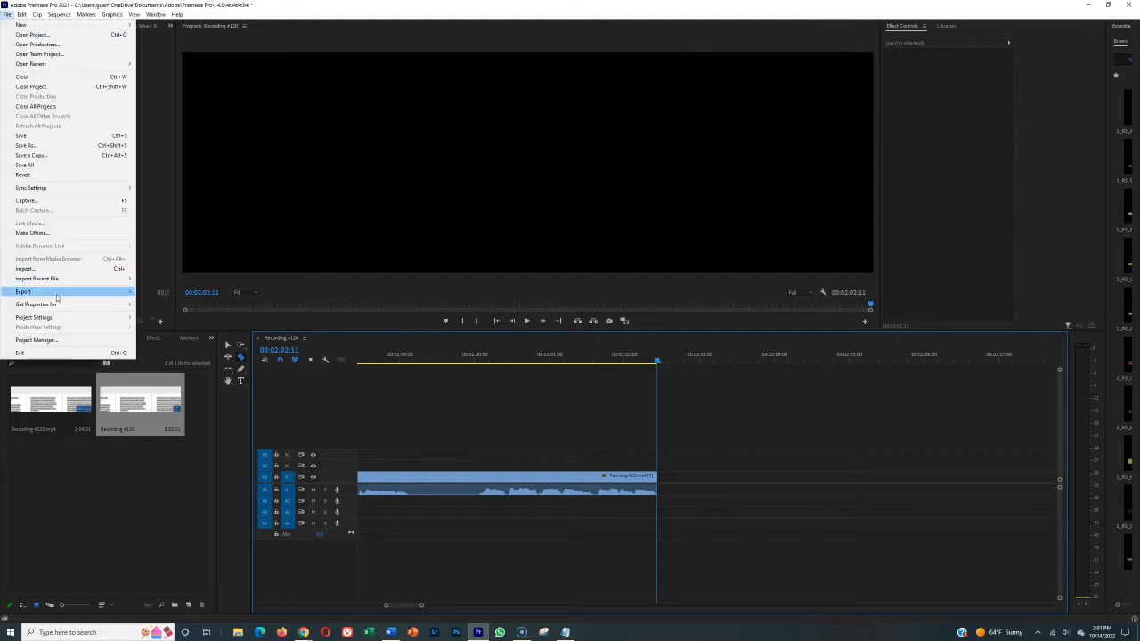
mouse_move(122, 298)
left_click(157, 291)
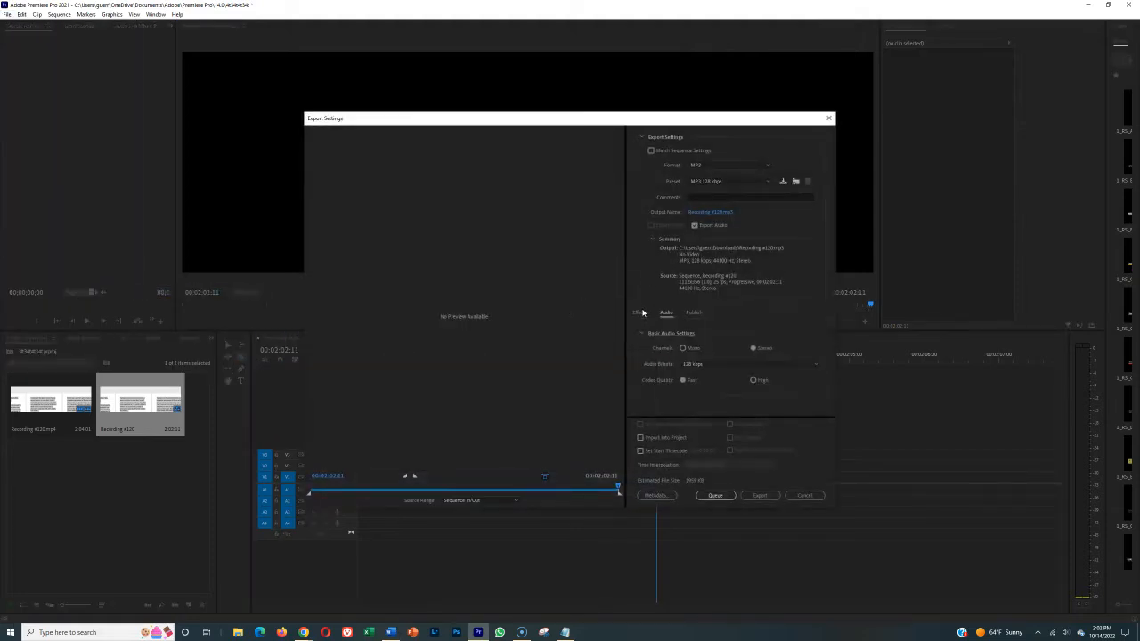
left_click(499, 501)
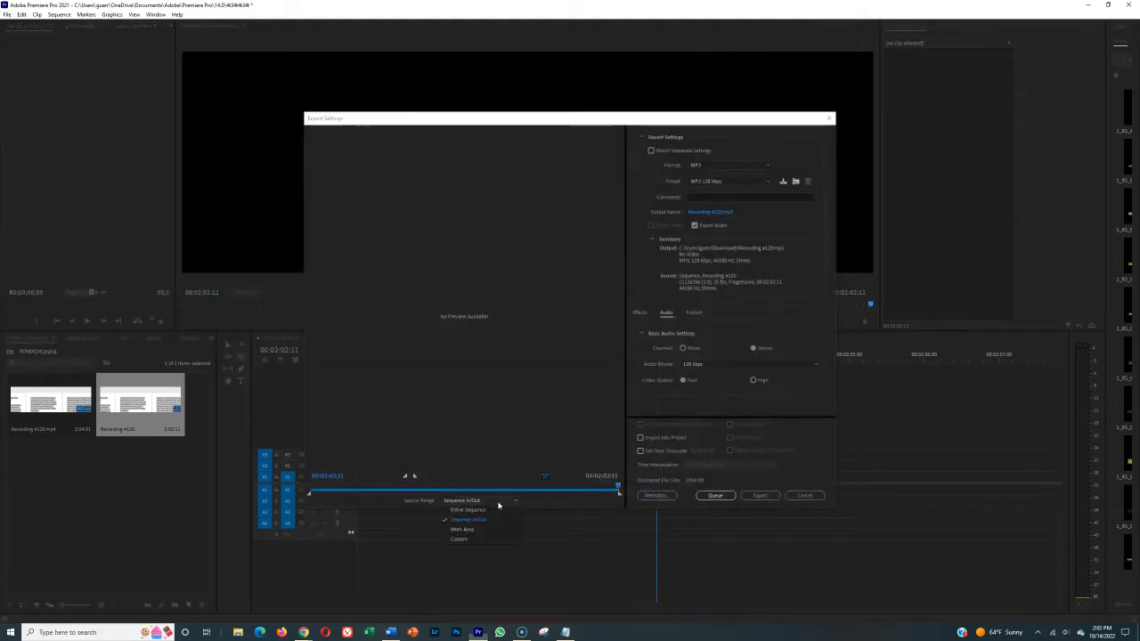
left_click(498, 505)
left_click(705, 214)
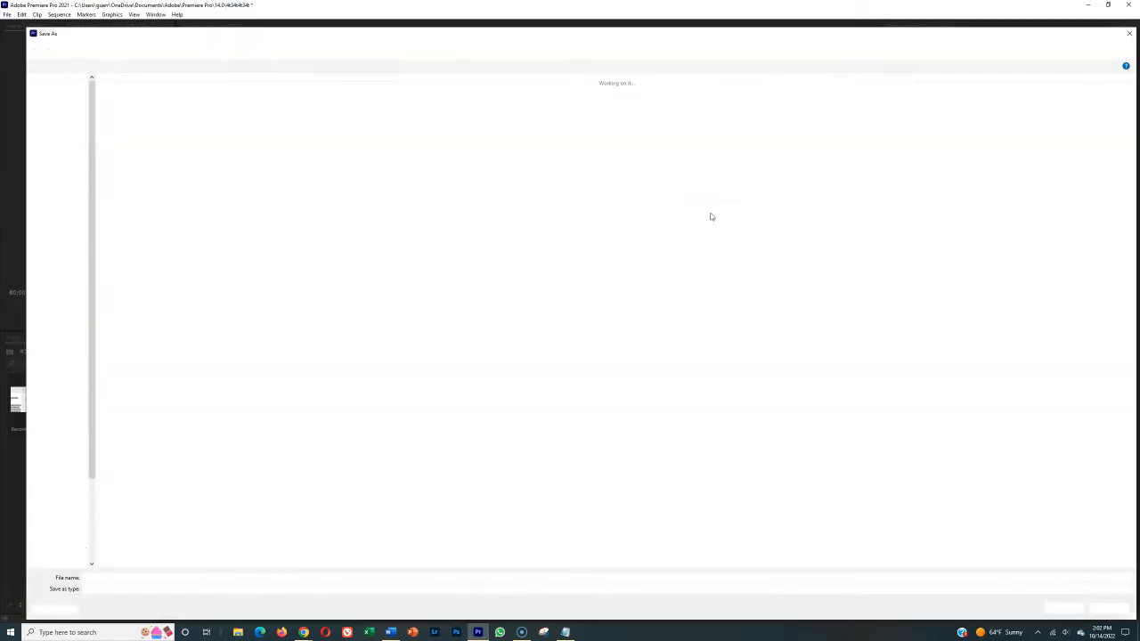
type("Voiceover bitcoin")
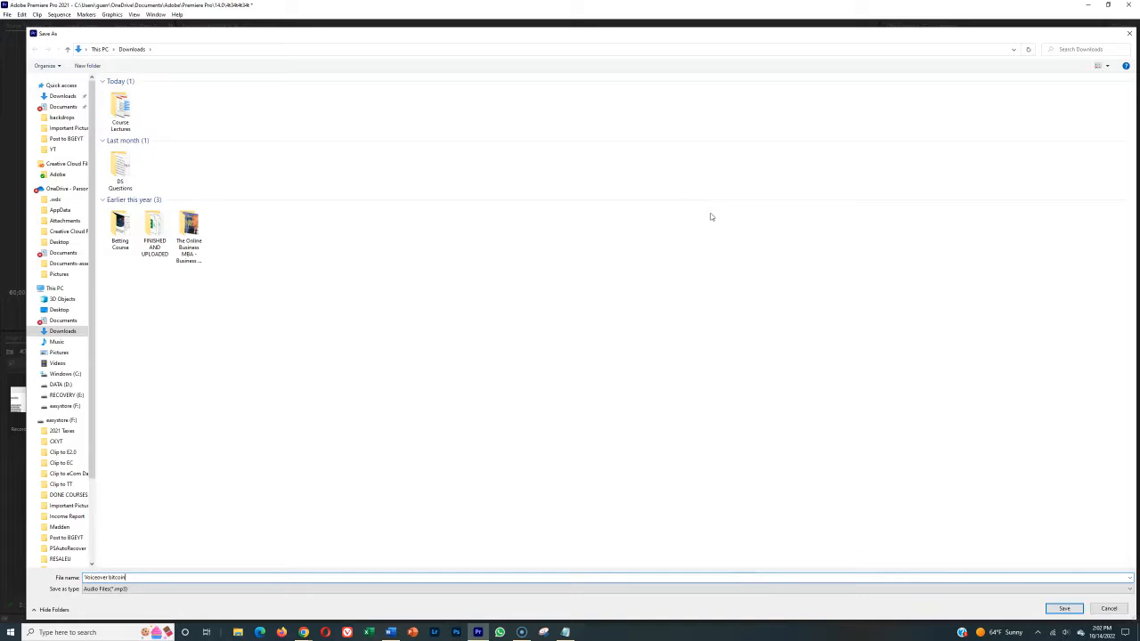
key("Return")
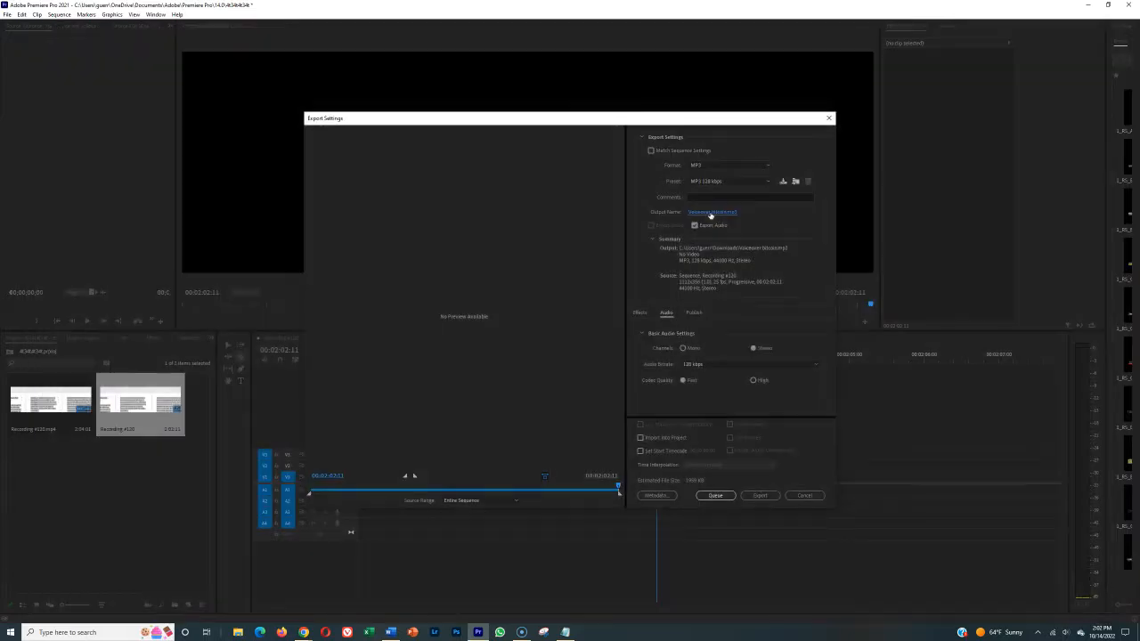
left_click(760, 495)
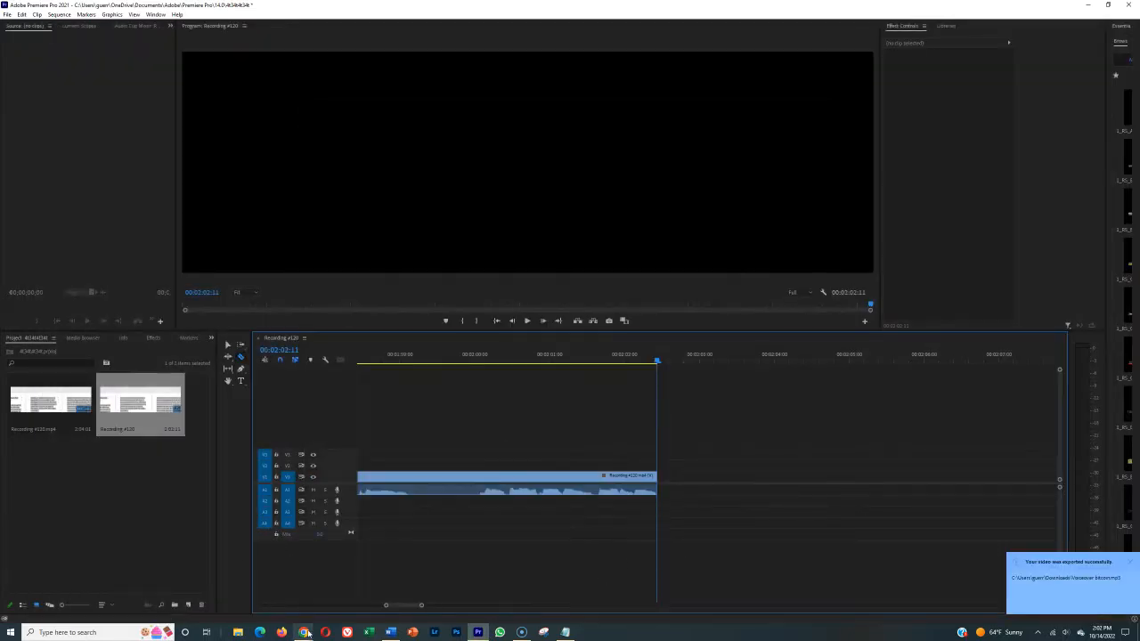
- Switch to Pictory in Chrome and start a new Script to Video project from its home page
mouse_move(304, 632)
left_click(286, 611)
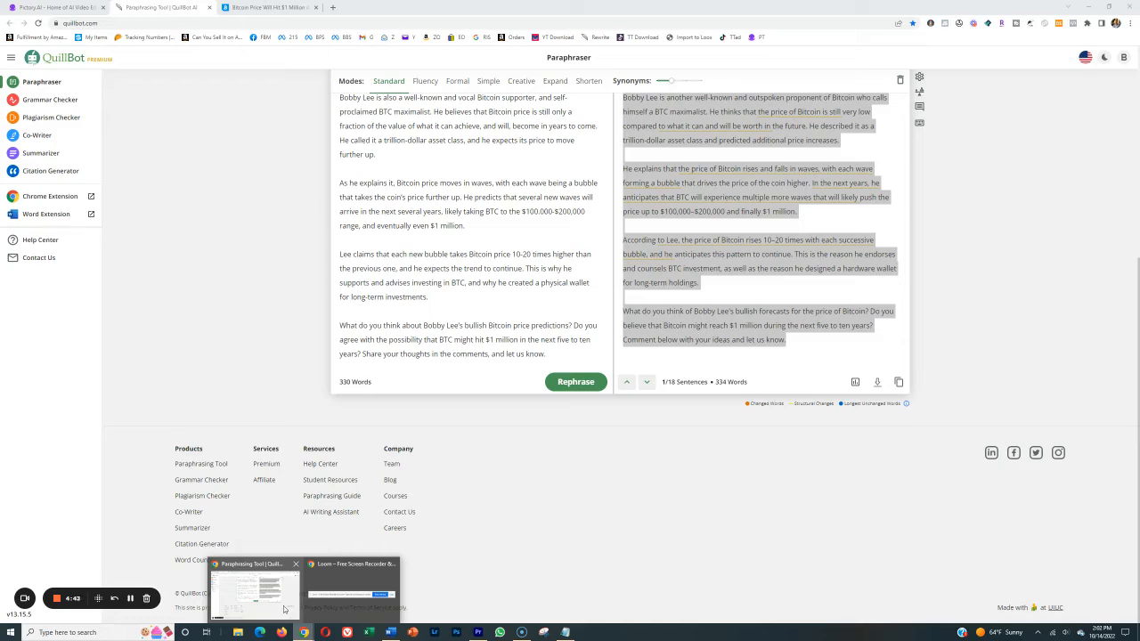
left_click(284, 609)
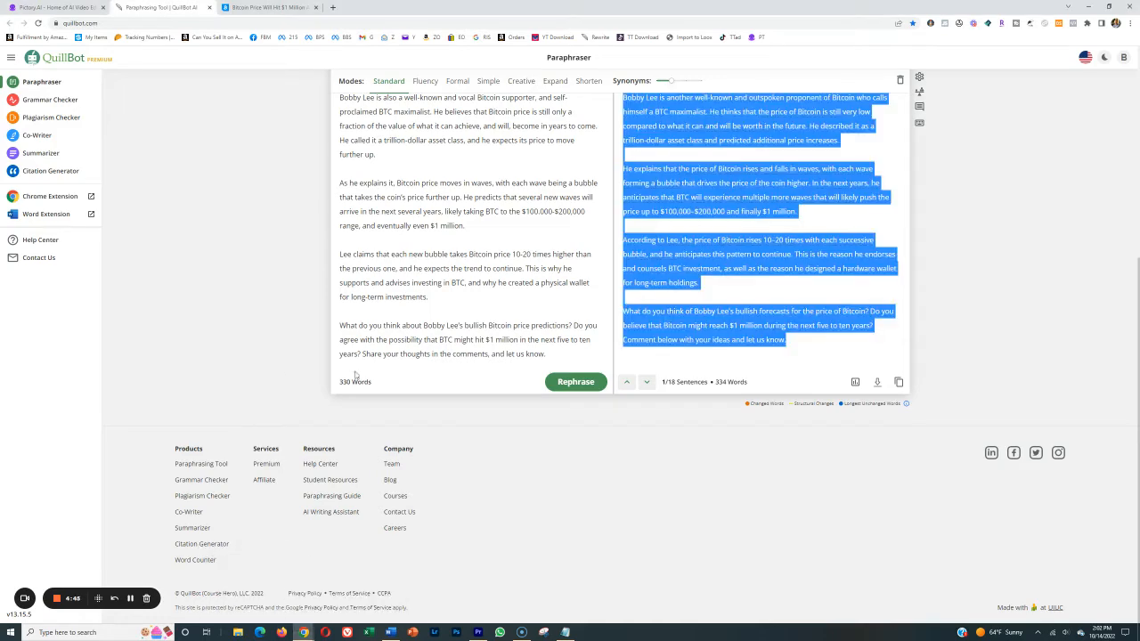
scroll(355, 375, "up", 5)
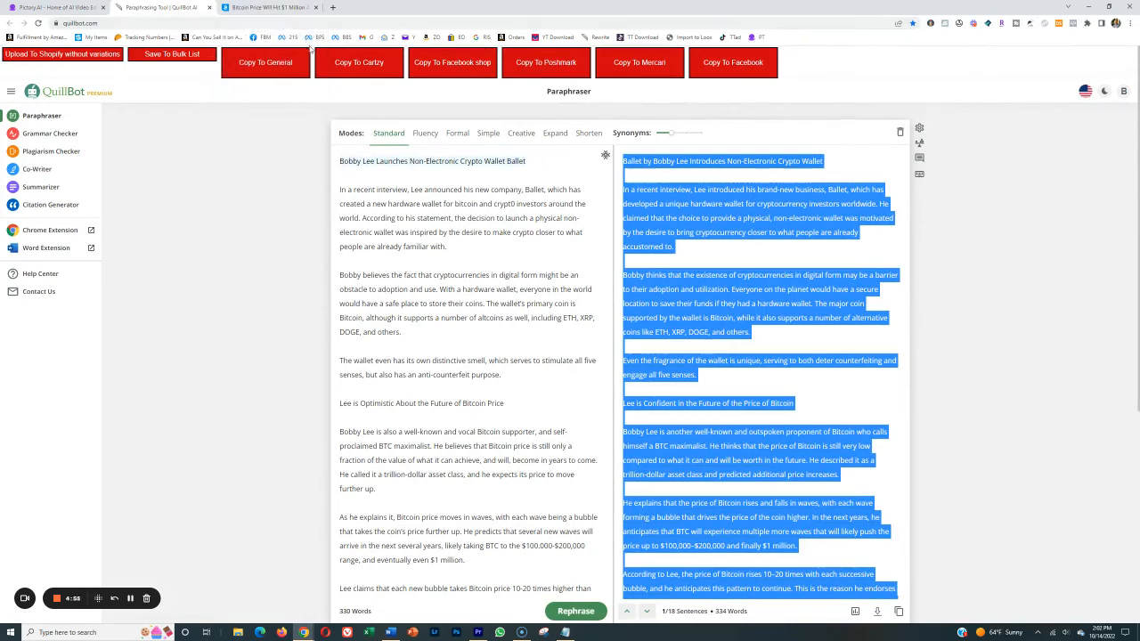
left_click(56, 7)
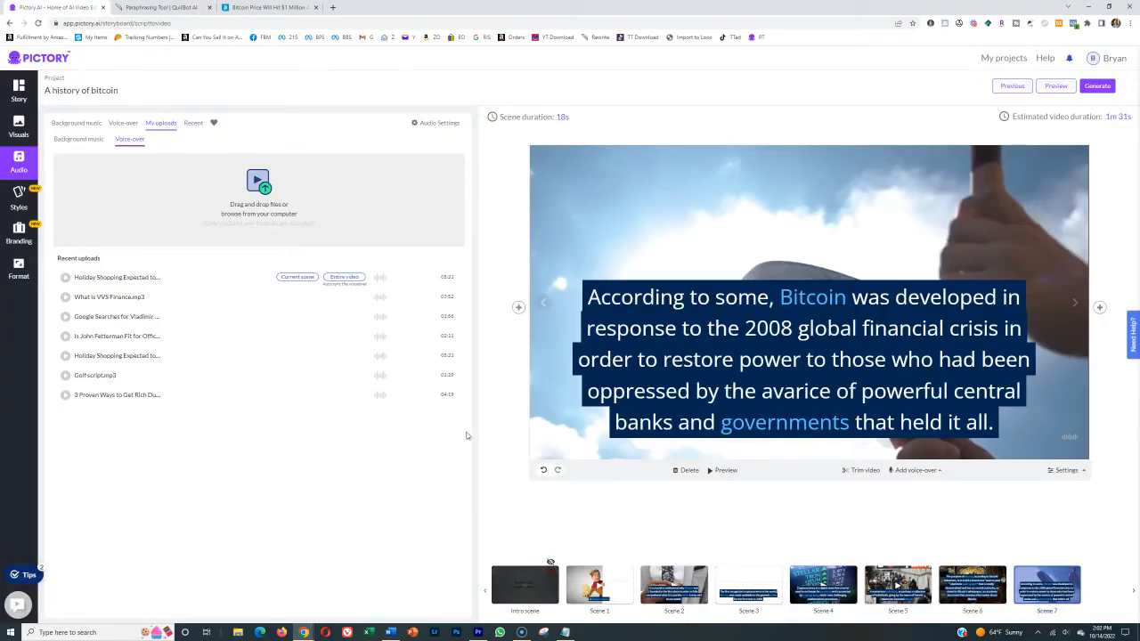
left_click(753, 37)
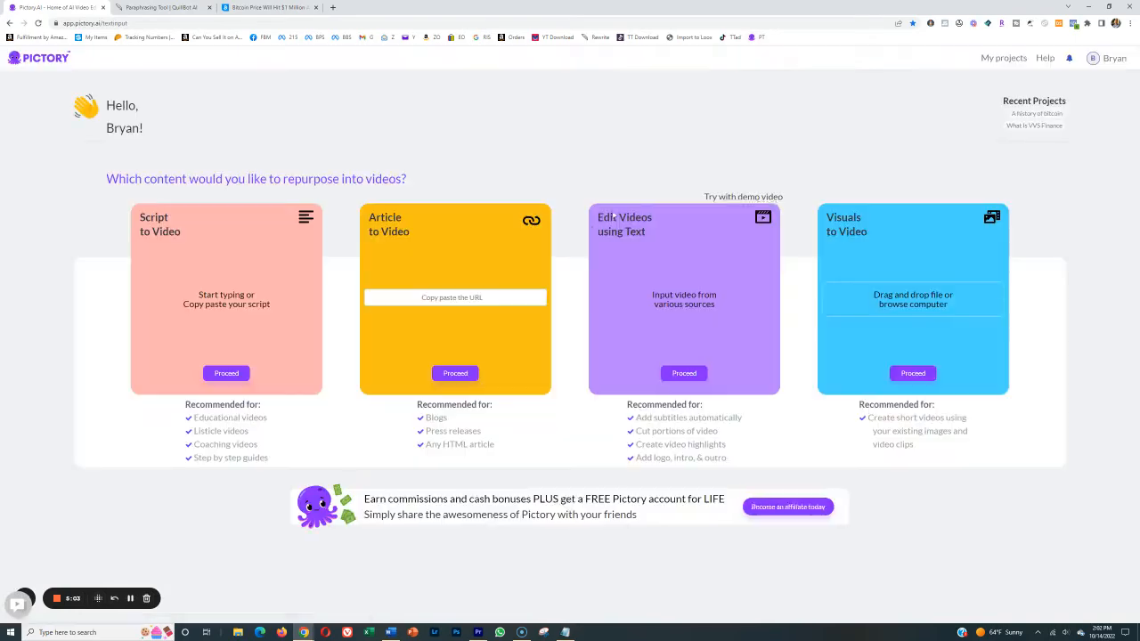
left_click(228, 378)
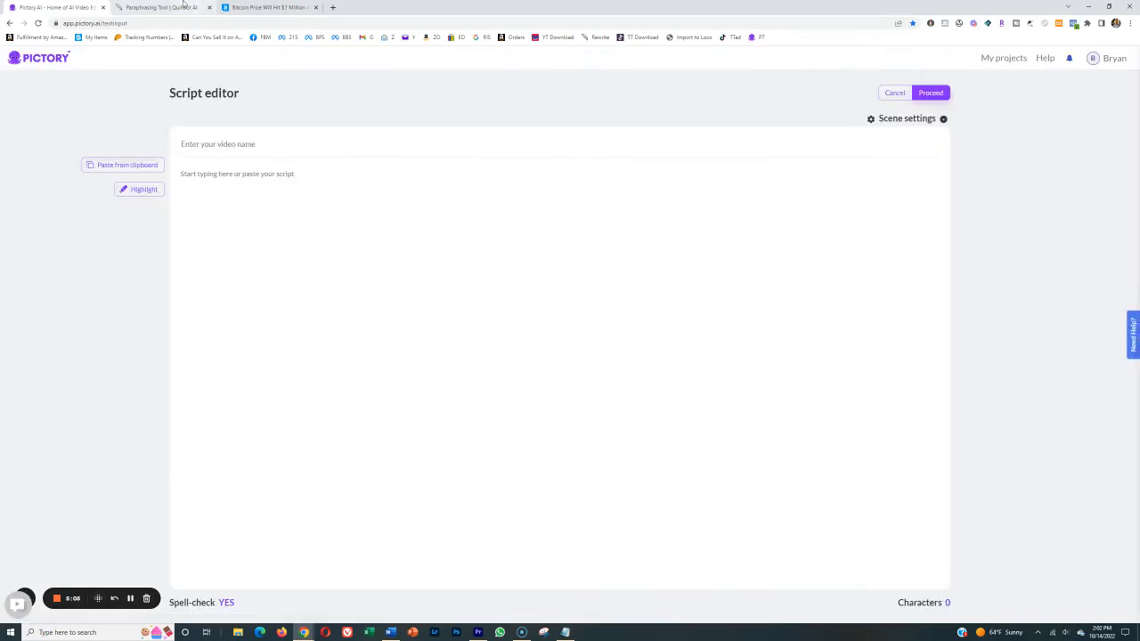
- Copy the paraphrased article without its title line from QuillBot and paste it as the script in Pictory's script editor
key("ctrl+Tab")
right_click(634, 170)
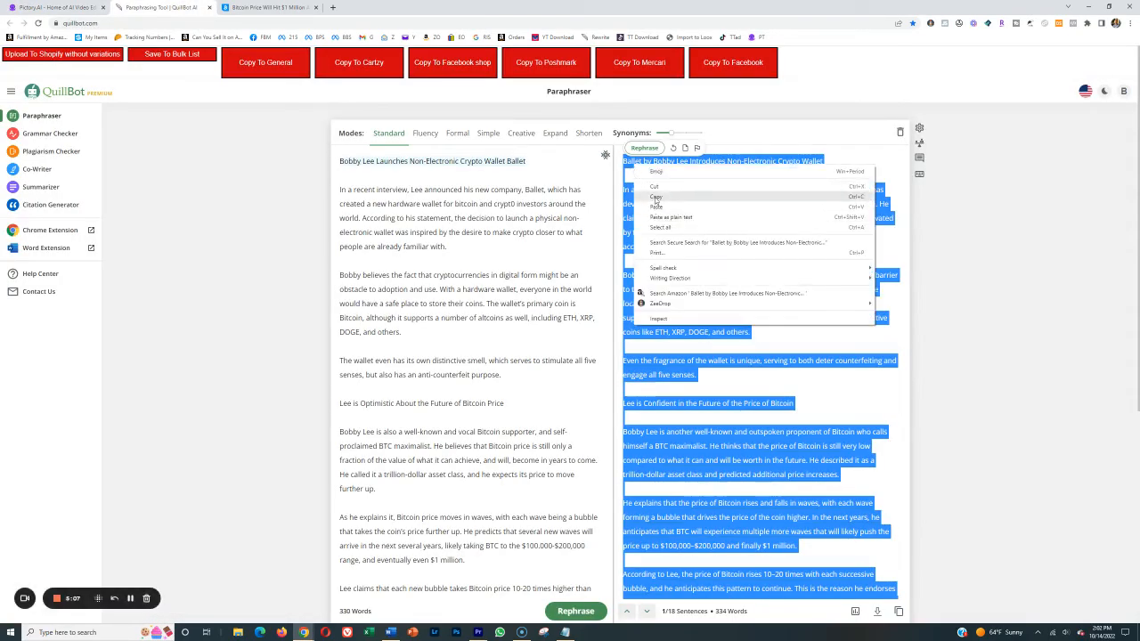
left_click(655, 202)
left_click(651, 211)
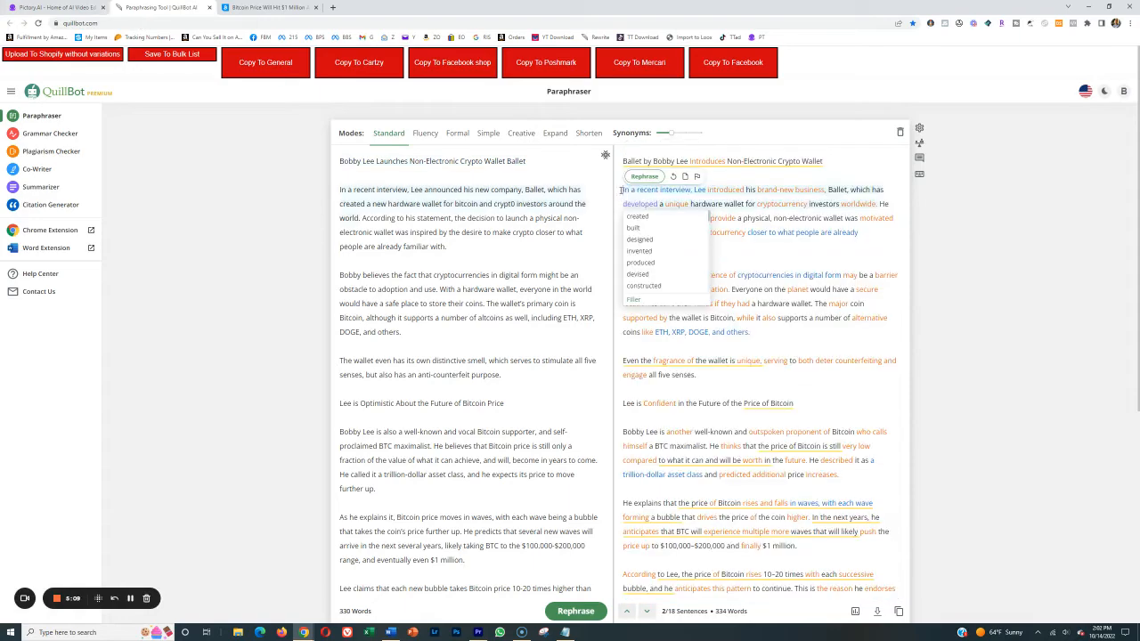
left_click_drag(622, 189, 802, 624)
key("ctrl+c")
left_click(85, 4)
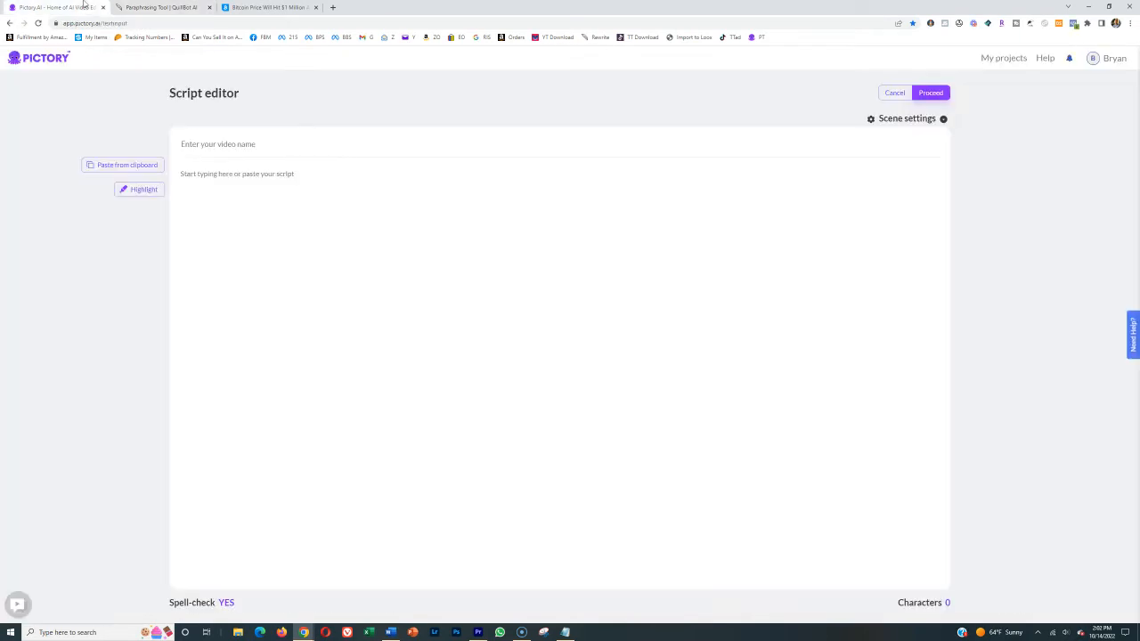
left_click(489, 246)
key("ctrl+v")
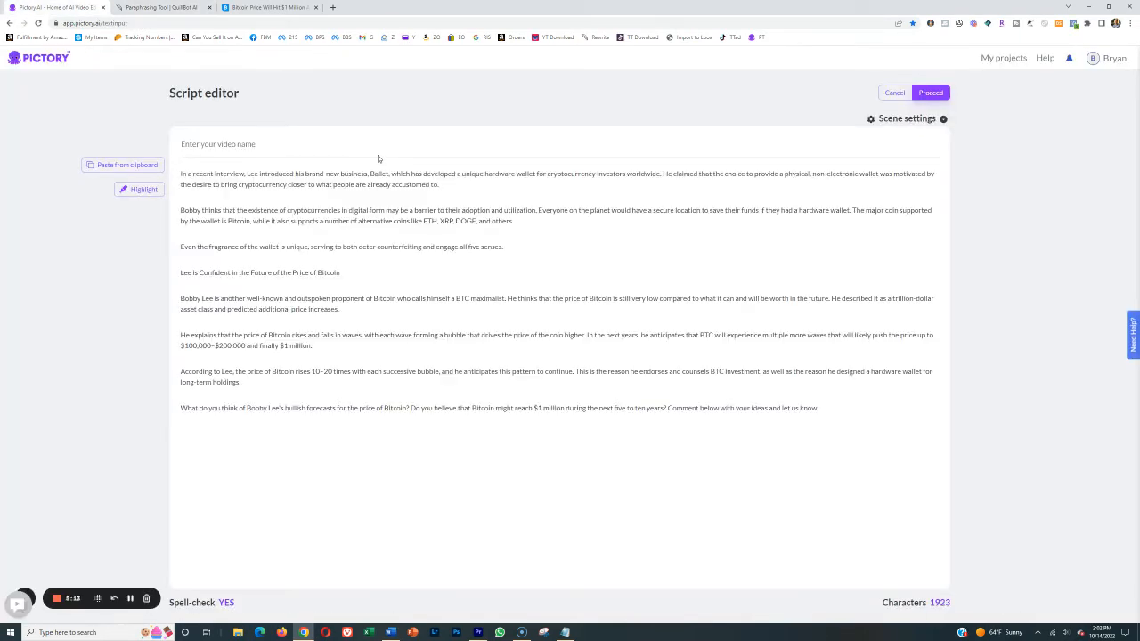
- Name the video "Will Bitcoin Ever Reach 1 Million" and create its storyboard with the Standard template in 16:9
left_click(381, 148)
type("Will Bitcoin")
type("Ever Reach 1 Million")
left_click(931, 92)
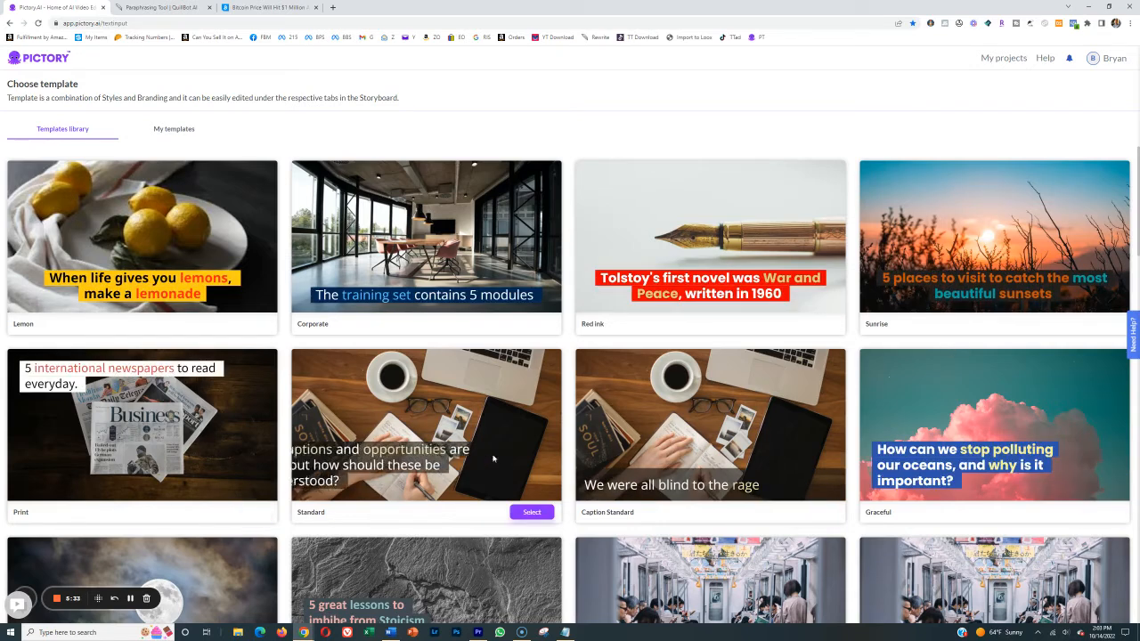
left_click(532, 512)
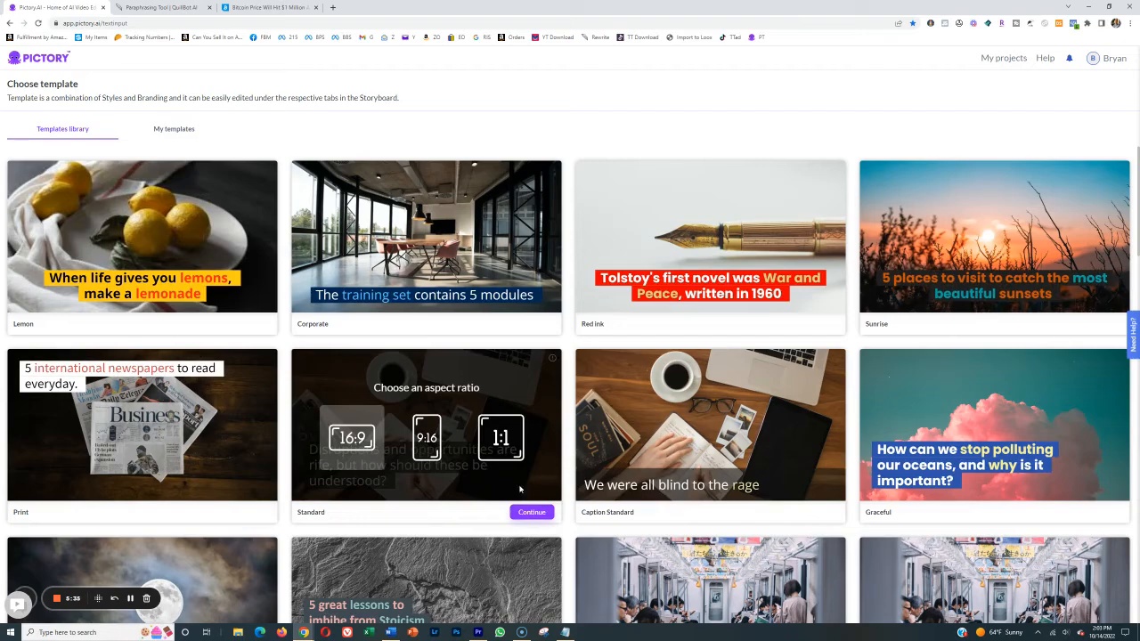
left_click(532, 513)
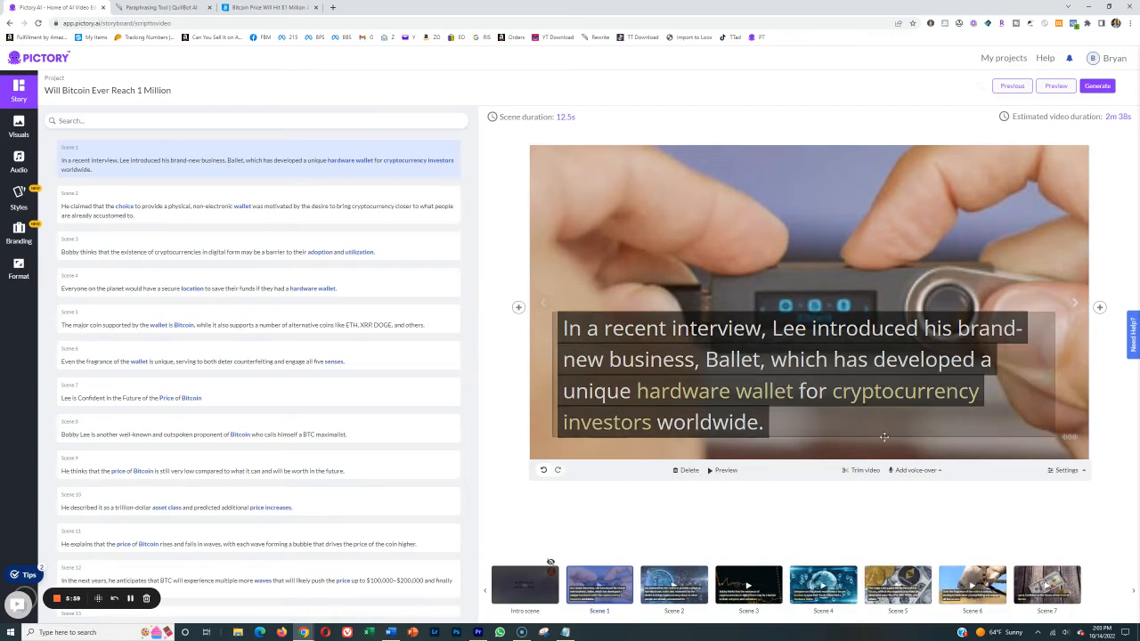
- Upload the Voiceover bitcoin file from Downloads as voice-over, apply it to the entire video and accept the synced preview
left_click(899, 471)
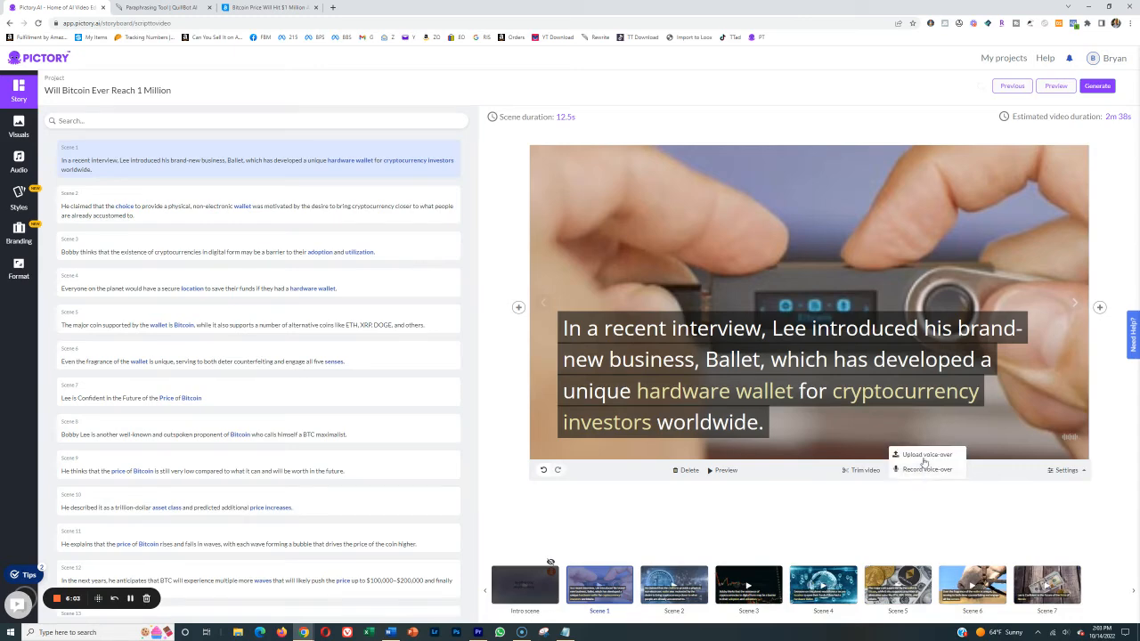
left_click(927, 455)
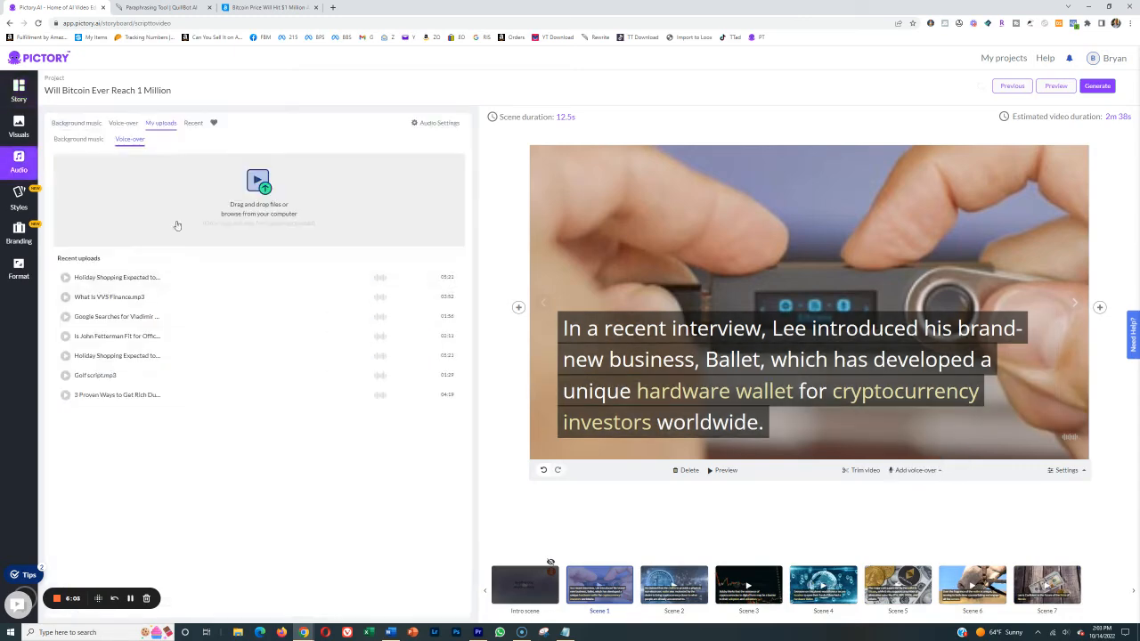
left_click(223, 193)
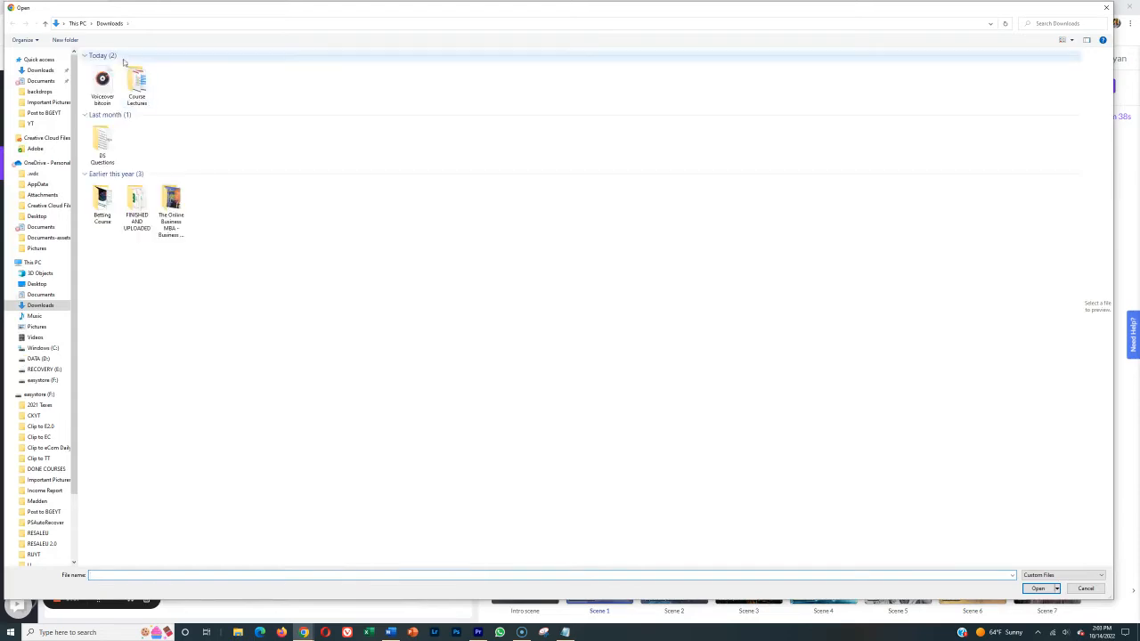
double_click(99, 83)
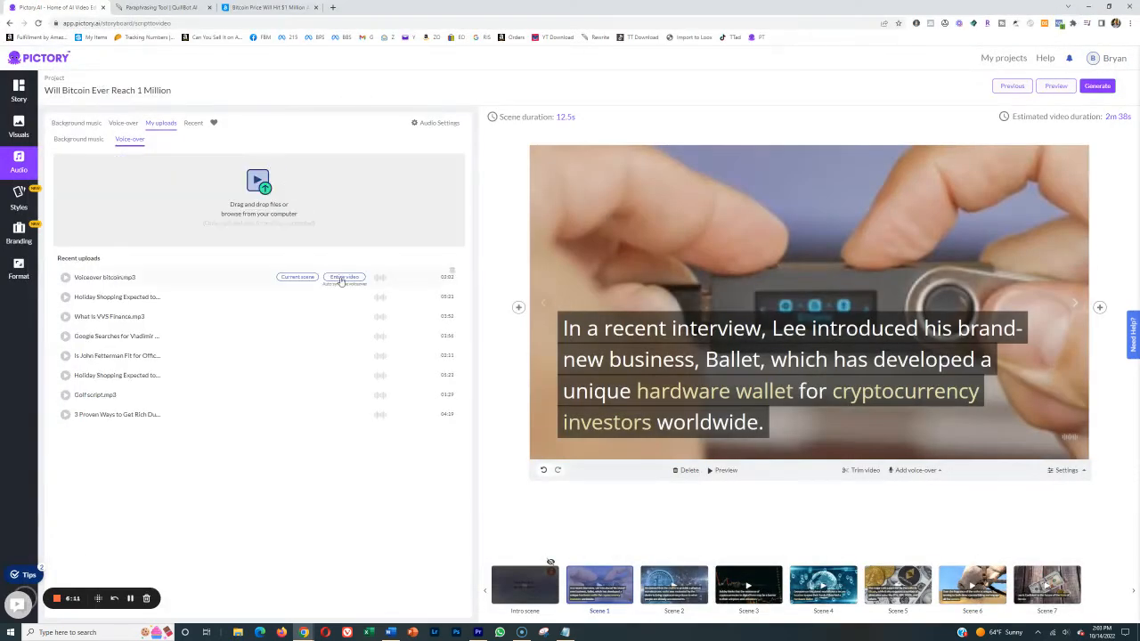
left_click(342, 279)
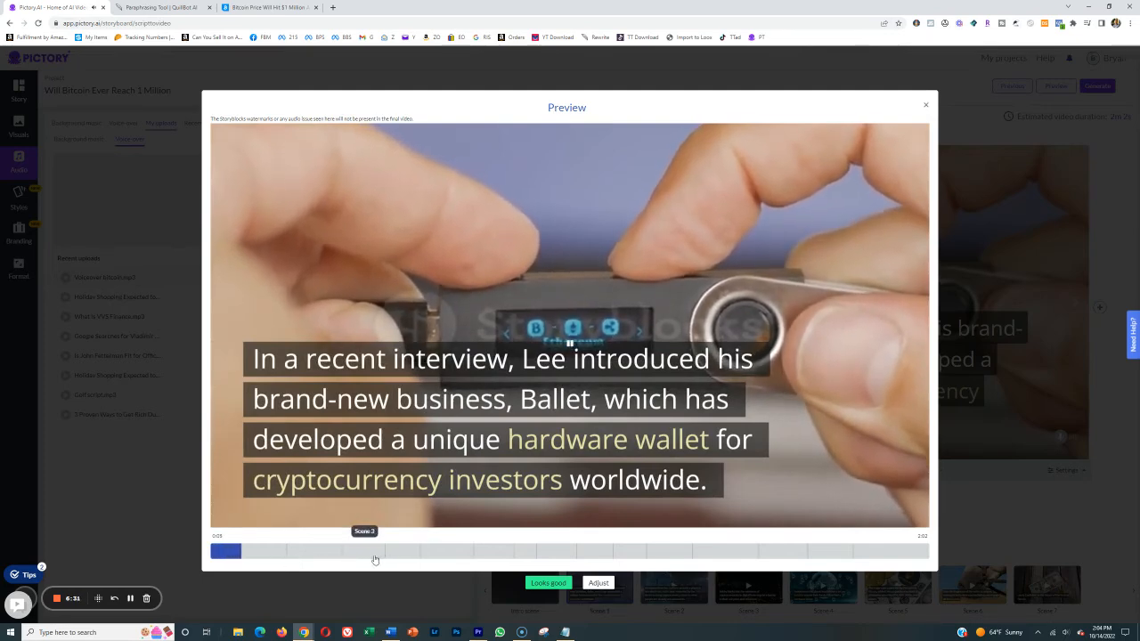
left_click(549, 583)
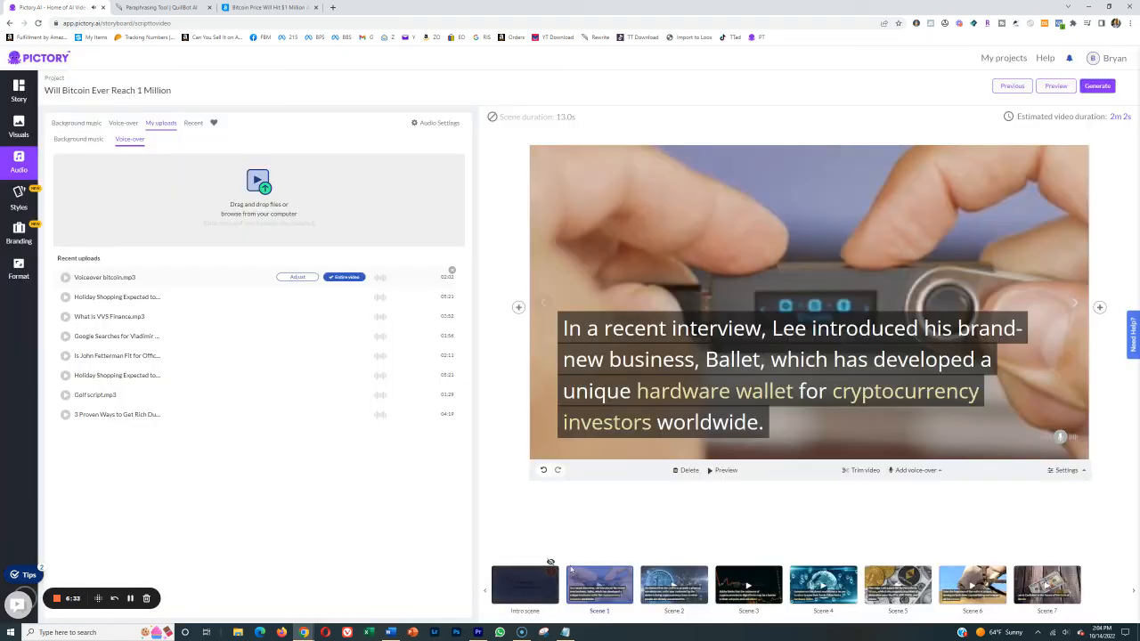
- Generate the finished project as a video and download it to the computer
left_click(1104, 88)
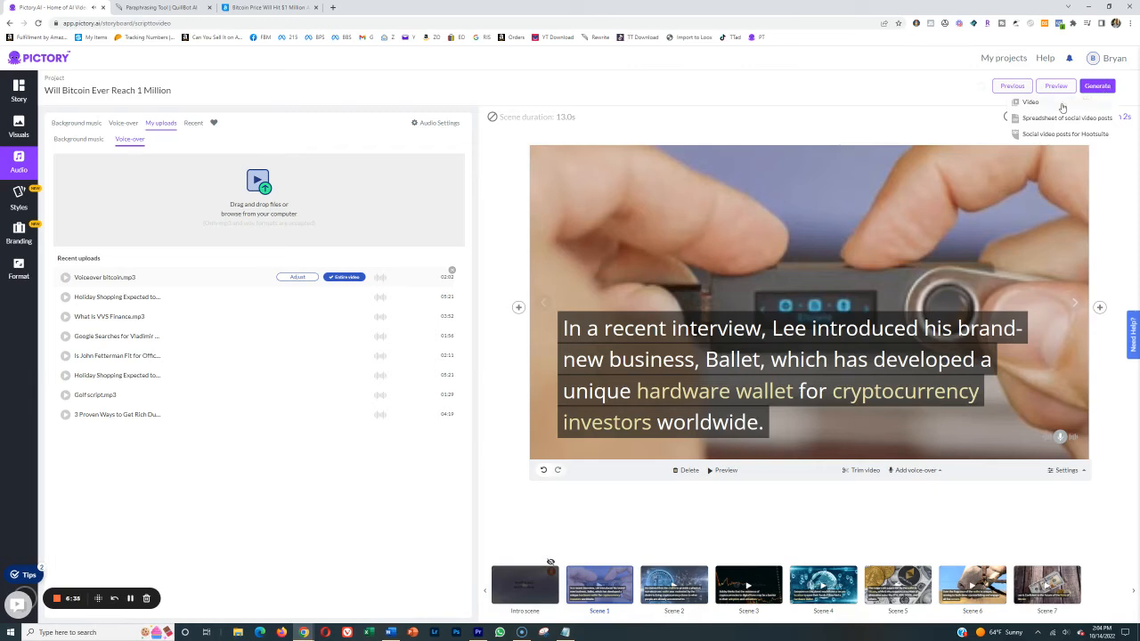
left_click(1033, 102)
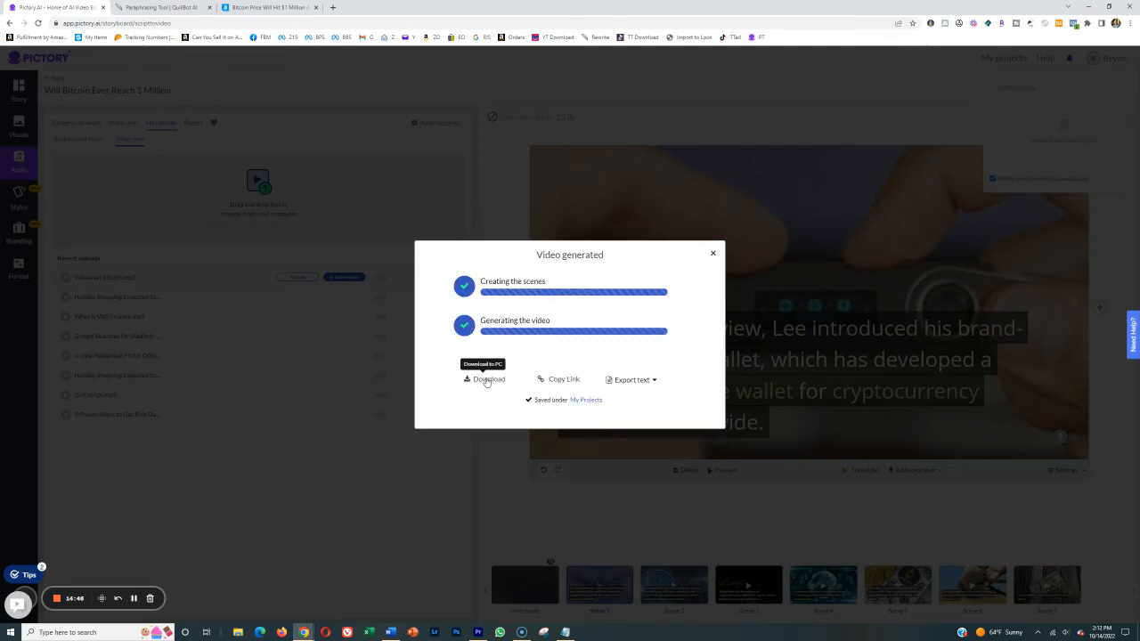
left_click(498, 383)
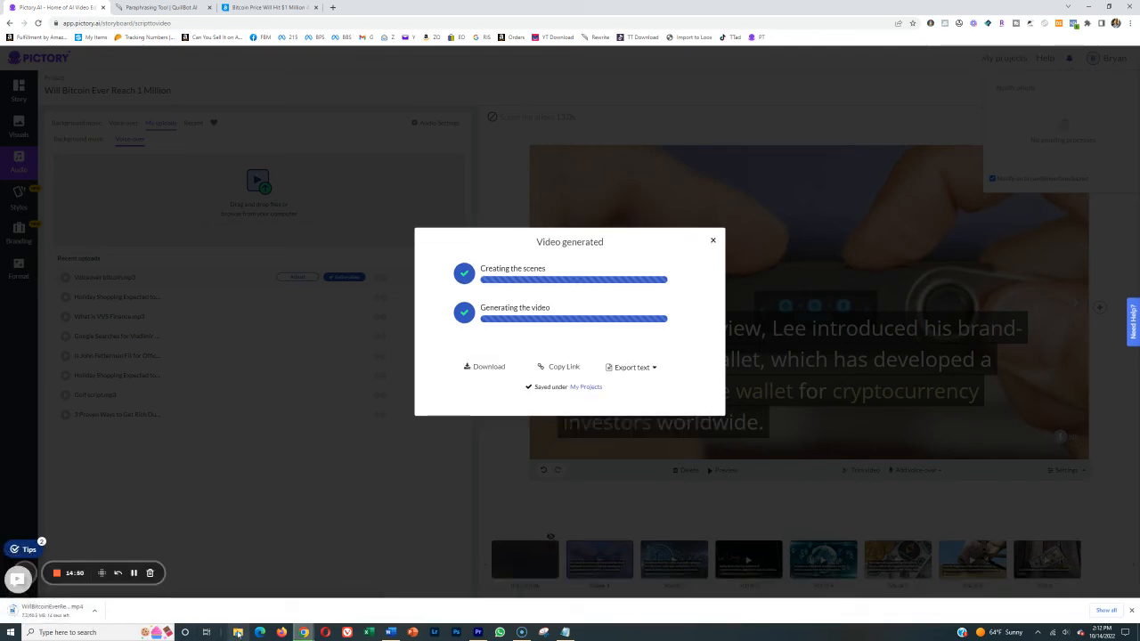
- Open the Downloads folder in File Explorer and play the downloaded WillBitcoinEverReach video to check it
key("super+e")
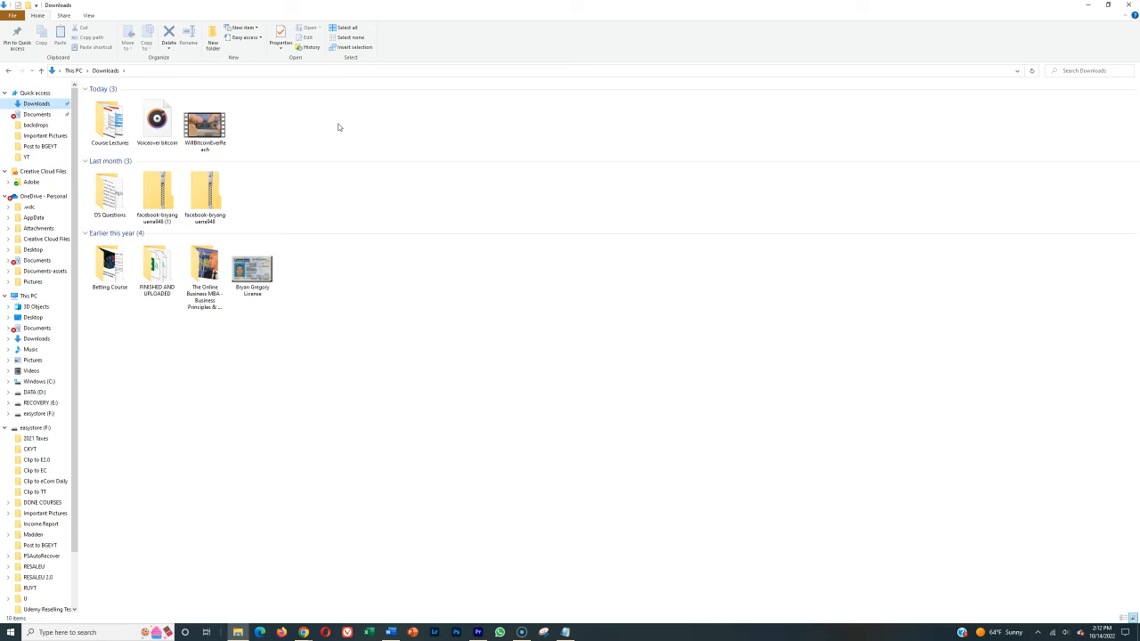
double_click(214, 128)
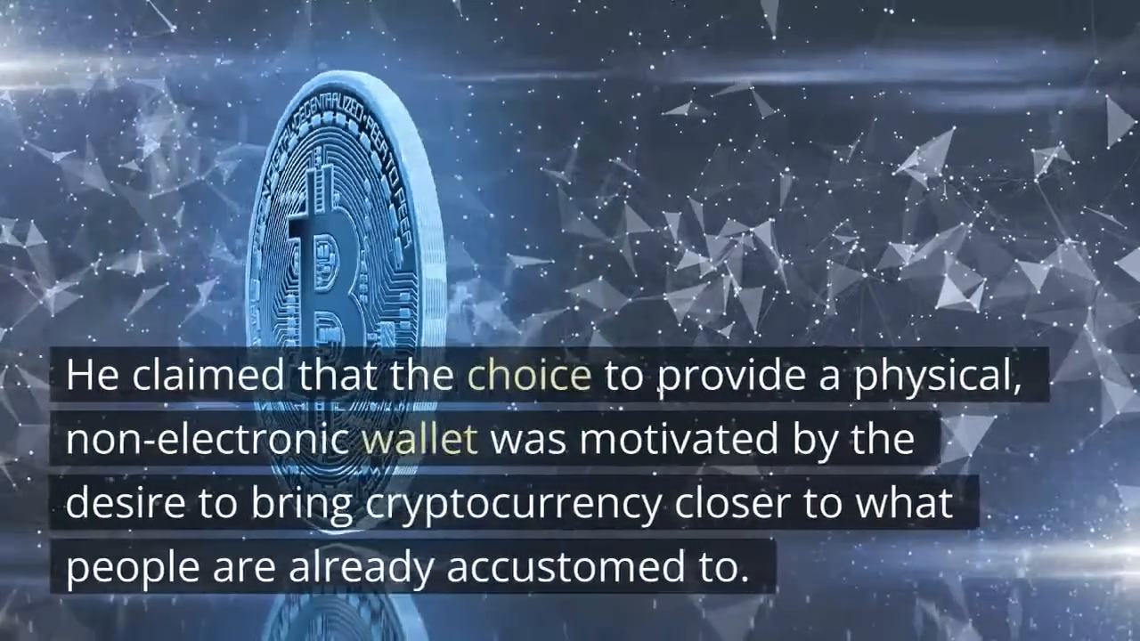
key("XF86AudioLowerVolume")
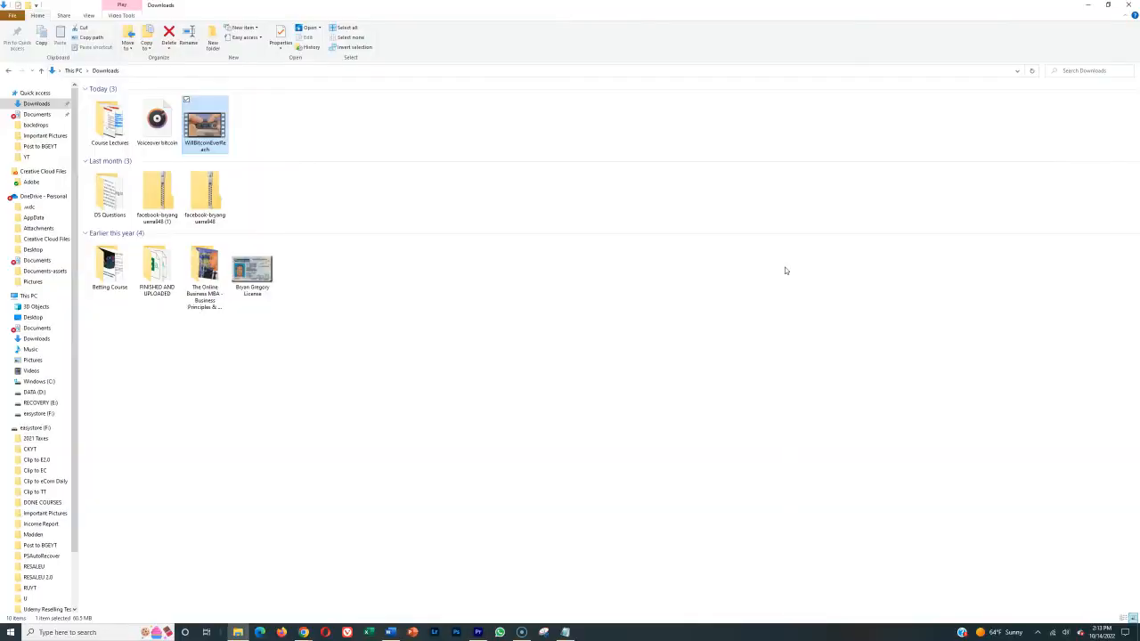
left_click(605, 124)
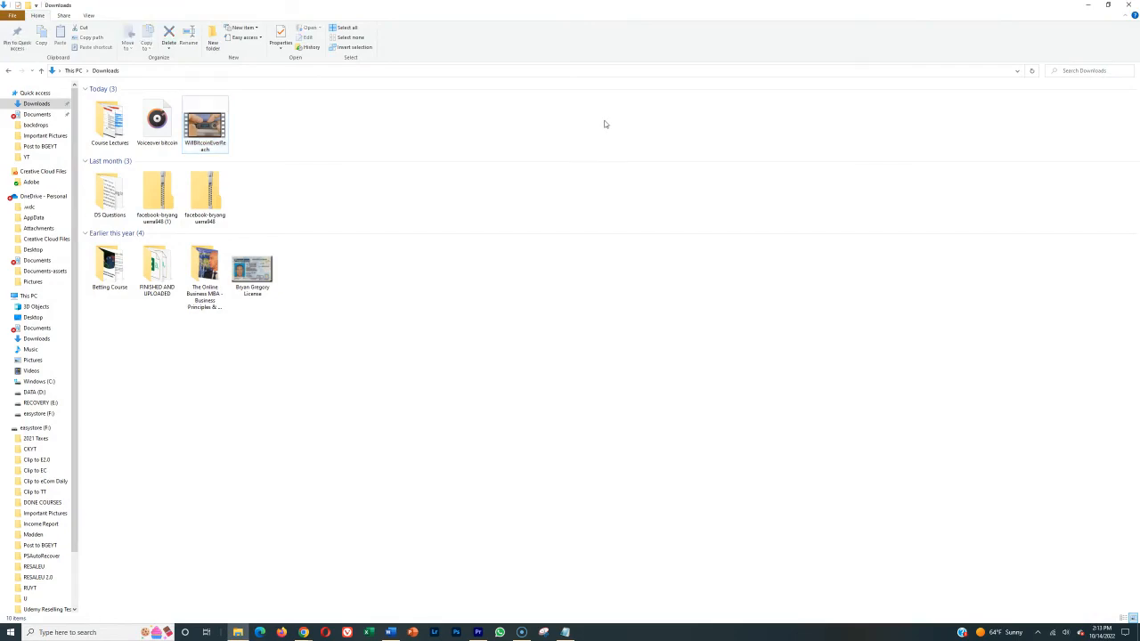